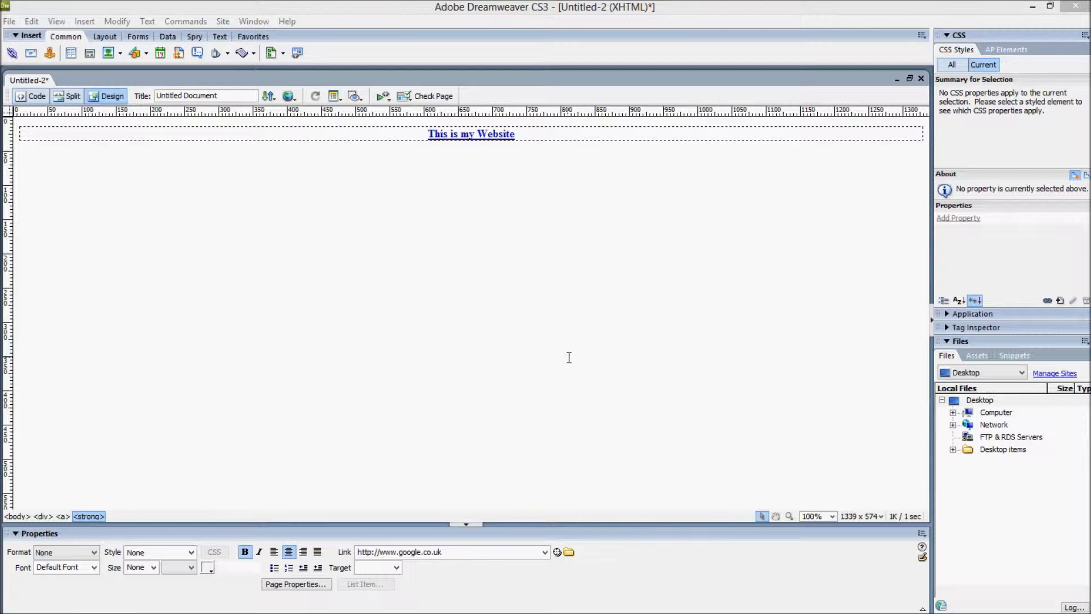
# - Delete the div containing the "This is my Website" link from the page
pyautogui.click(371, 147)
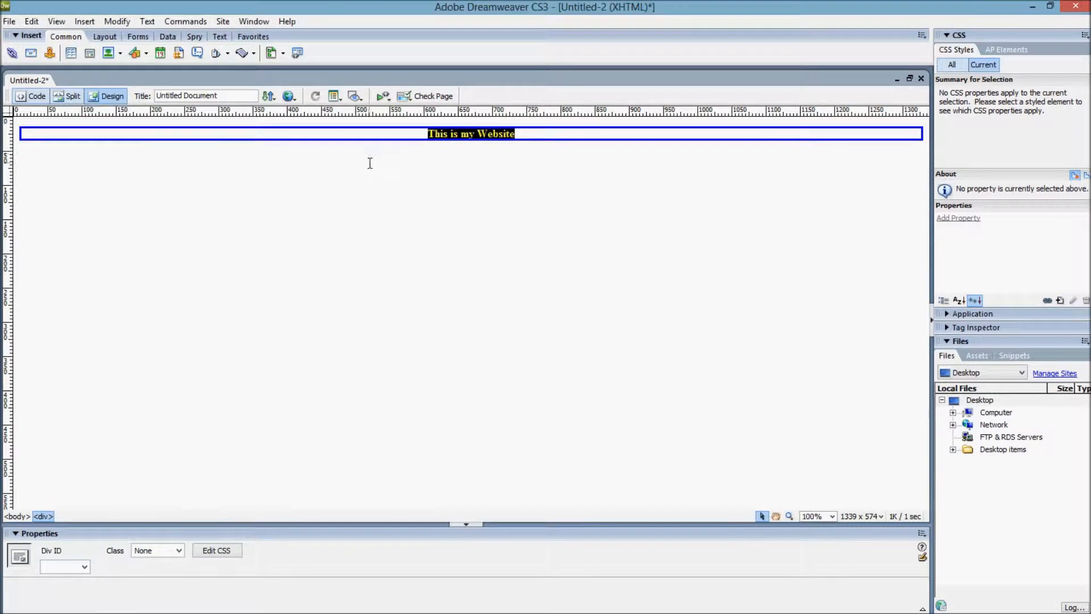
pyautogui.press('Delete')
pyautogui.press('Delete')
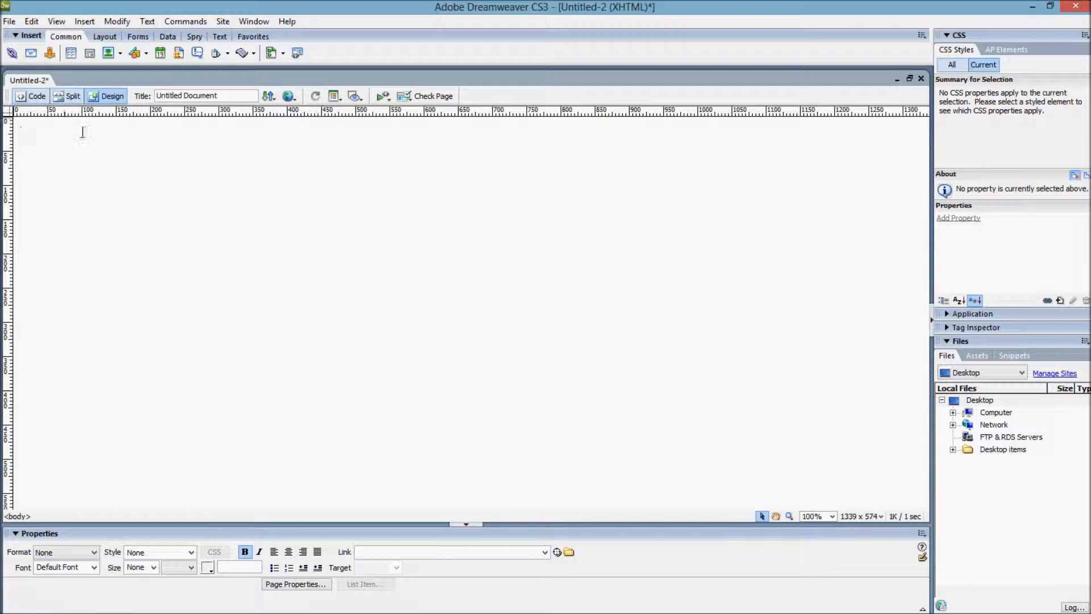
pyautogui.click(85, 21)
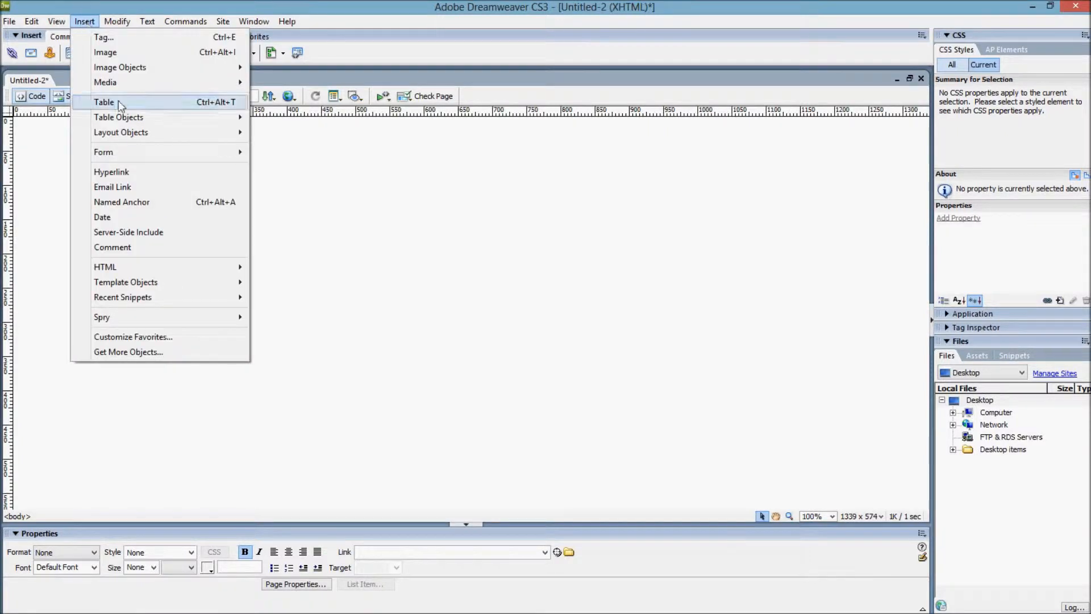
pyautogui.click(357, 189)
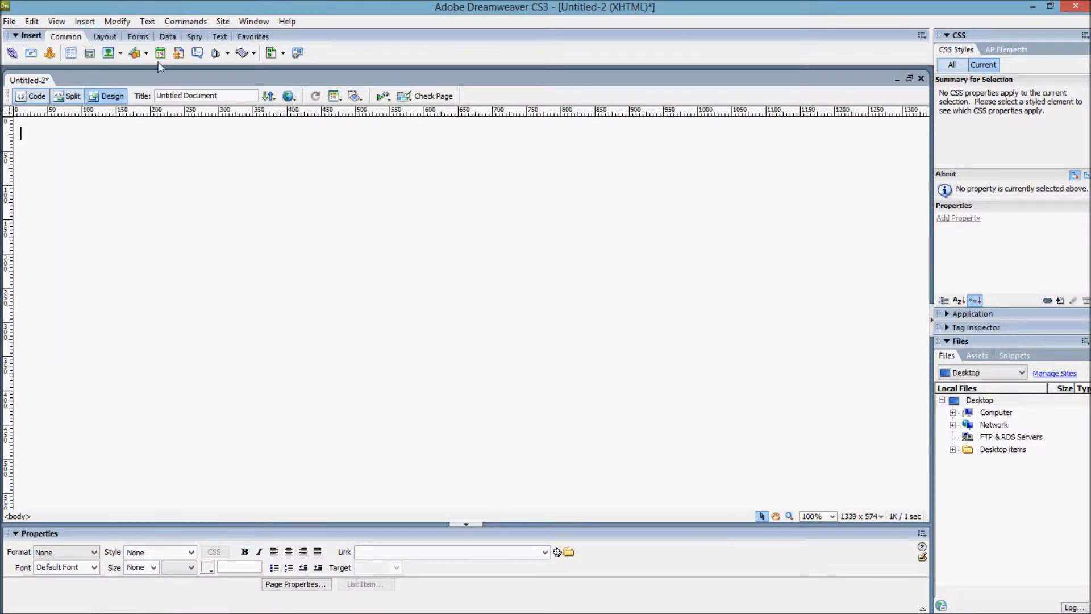
pyautogui.click(84, 21)
pyautogui.moveTo(152, 132)
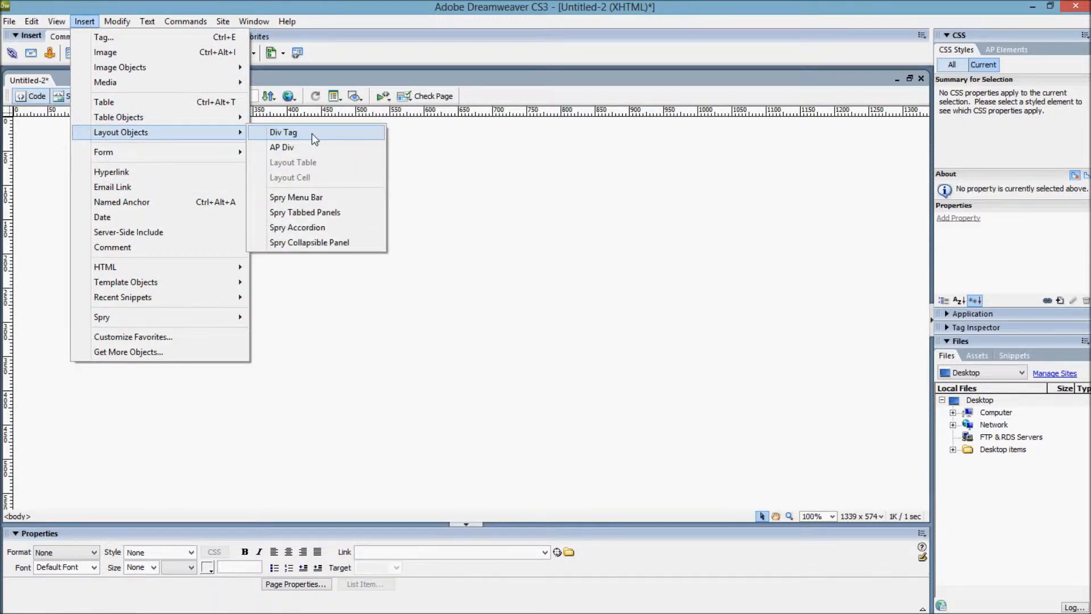
pyautogui.click(506, 179)
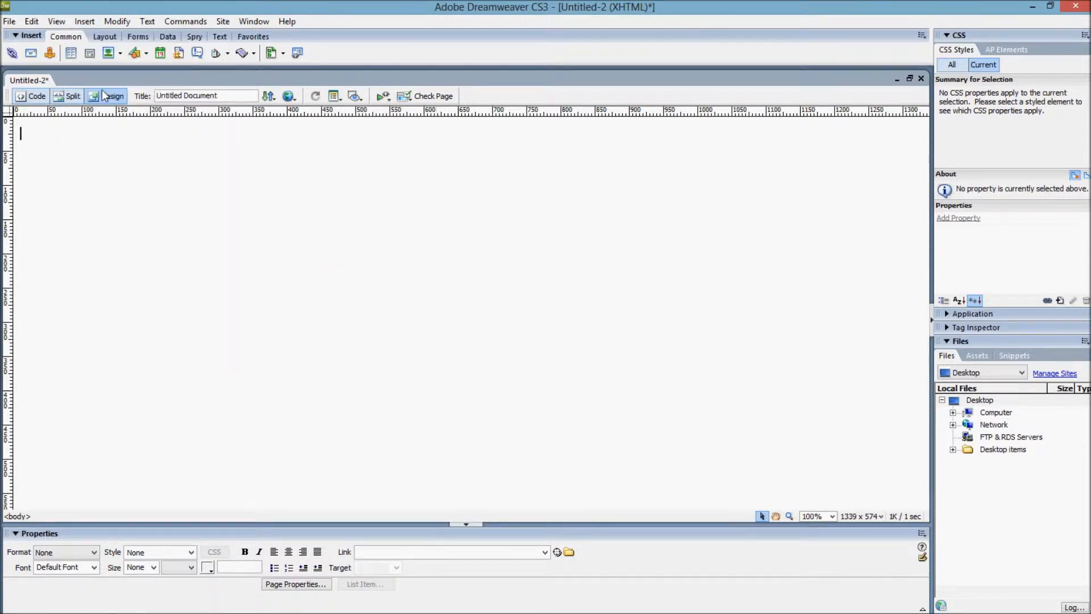
# - Start inserting a div tag with class MainBody and create its .MainBody class rule, defined in this document only
pyautogui.click(90, 56)
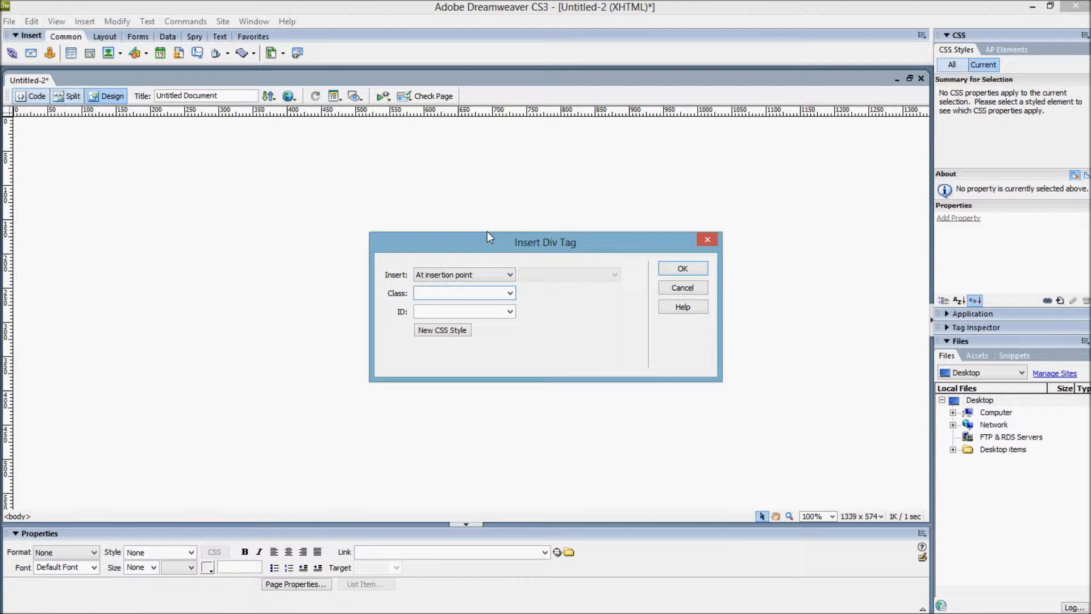
pyautogui.write('MainBody')
pyautogui.click(438, 331)
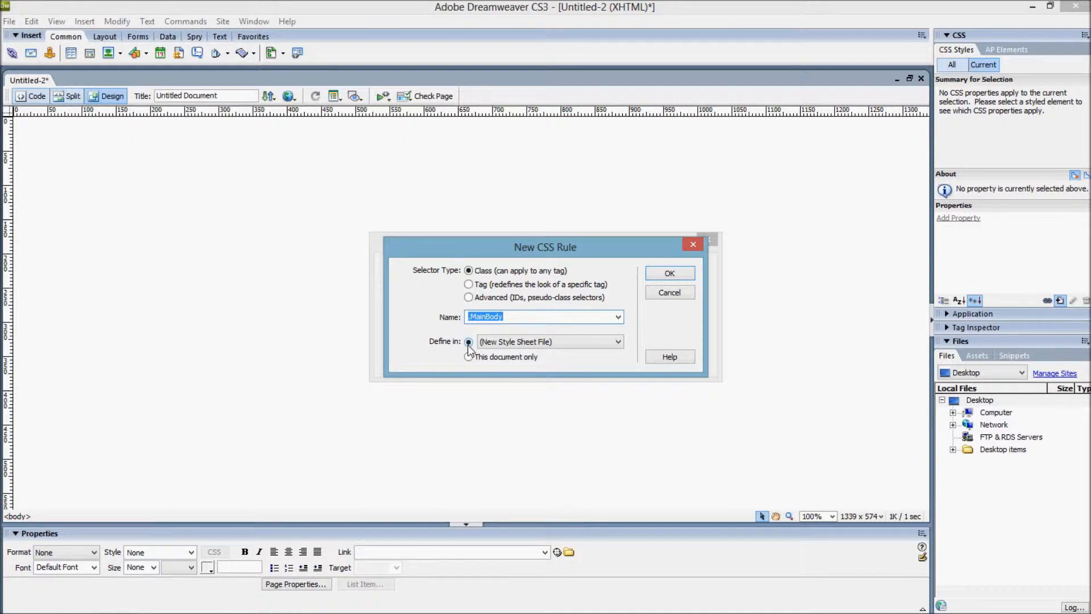
pyautogui.click(514, 343)
pyautogui.click(500, 355)
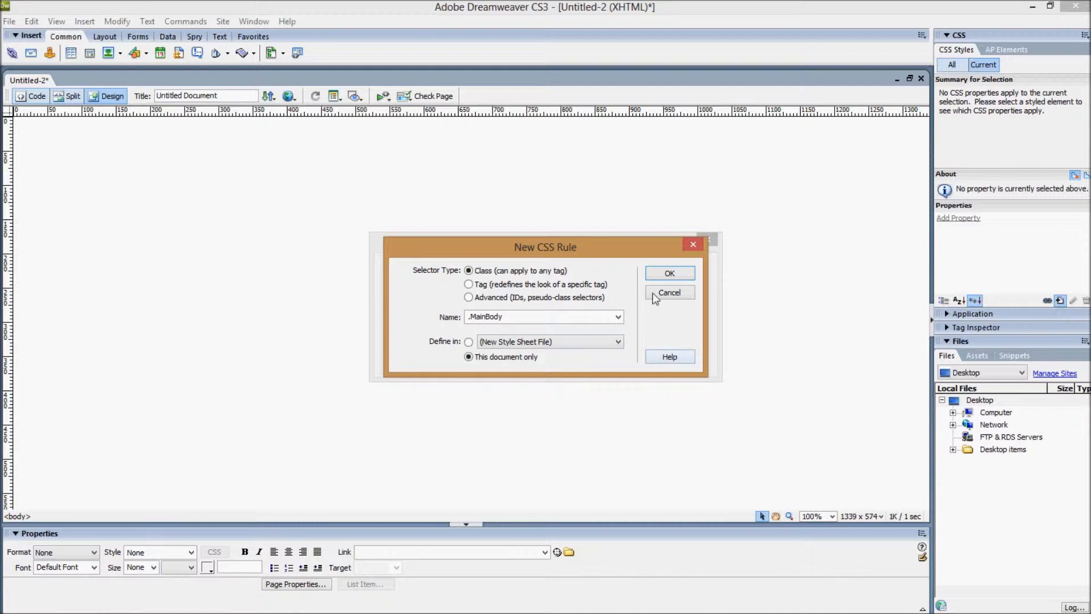
pyautogui.click(662, 276)
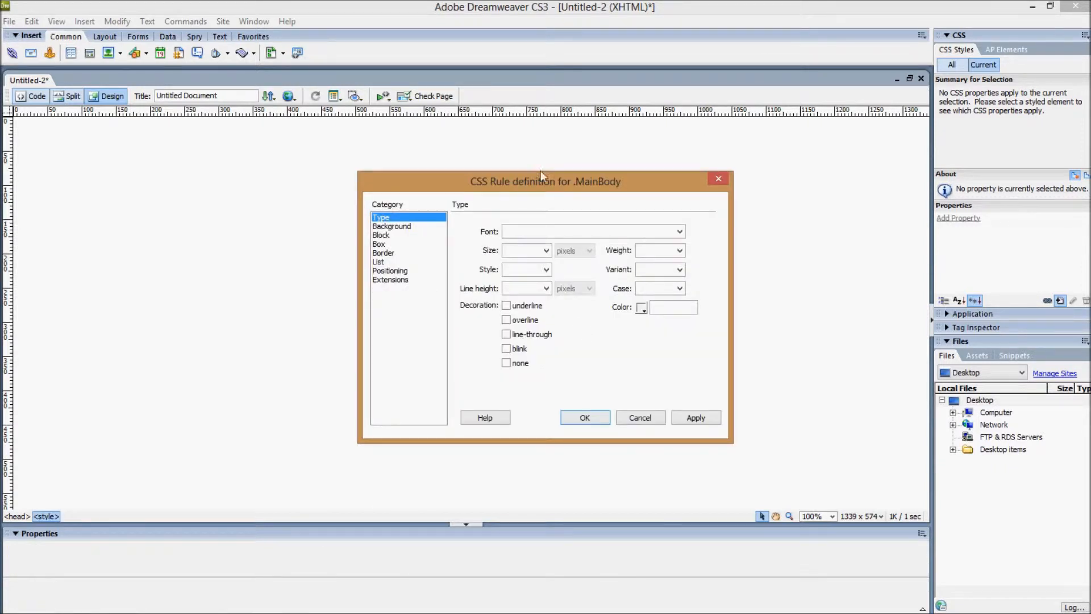
# - Set the .MainBody rule's box width and height to 400 pixels each
pyautogui.moveTo(545, 185); pyautogui.dragTo(497, 176)
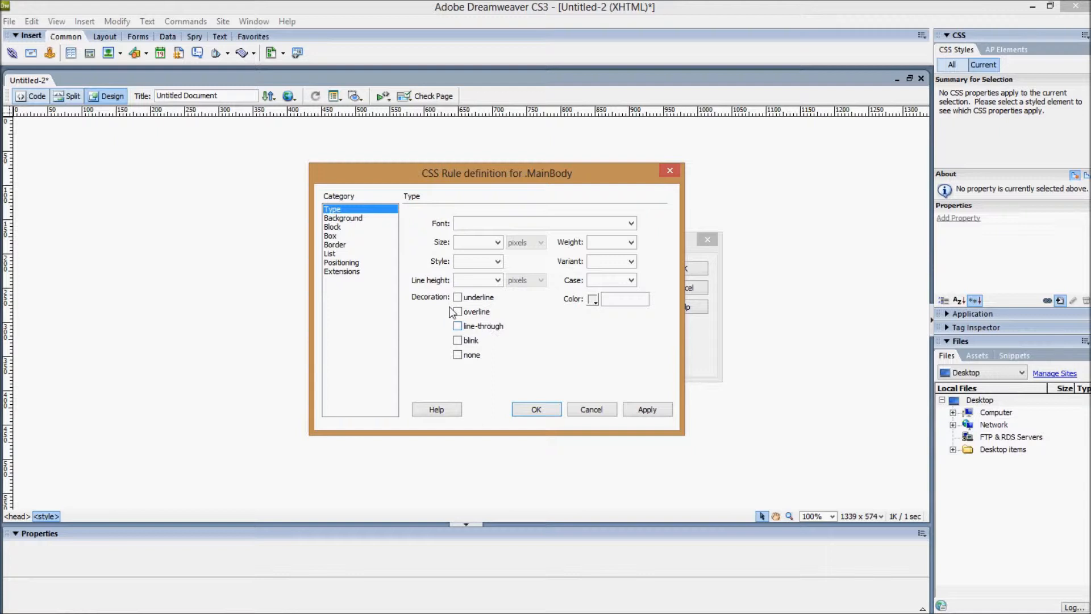
pyautogui.click(331, 236)
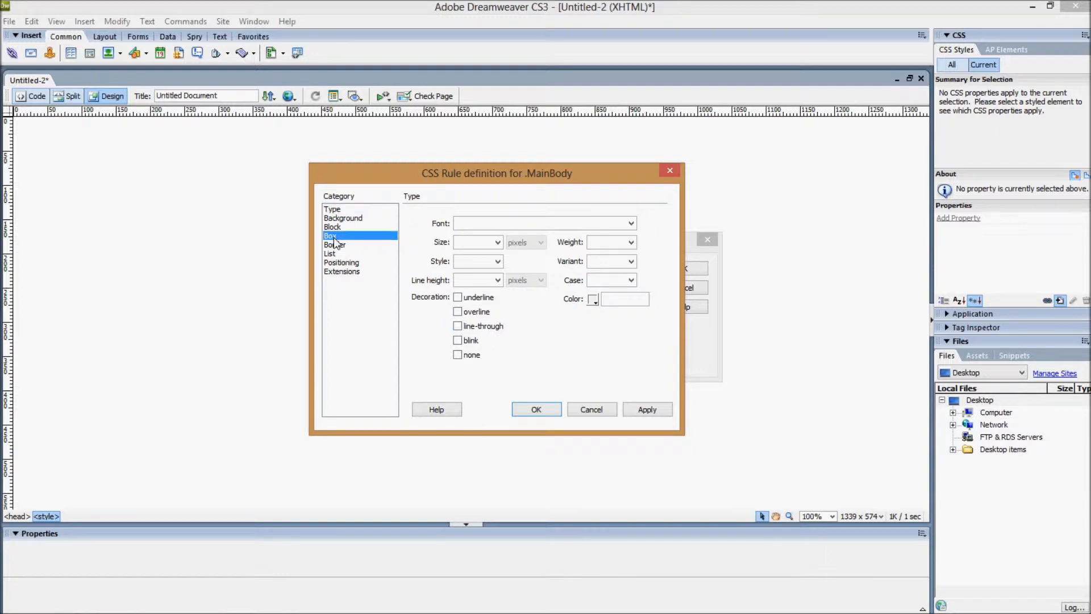
pyautogui.click(462, 223)
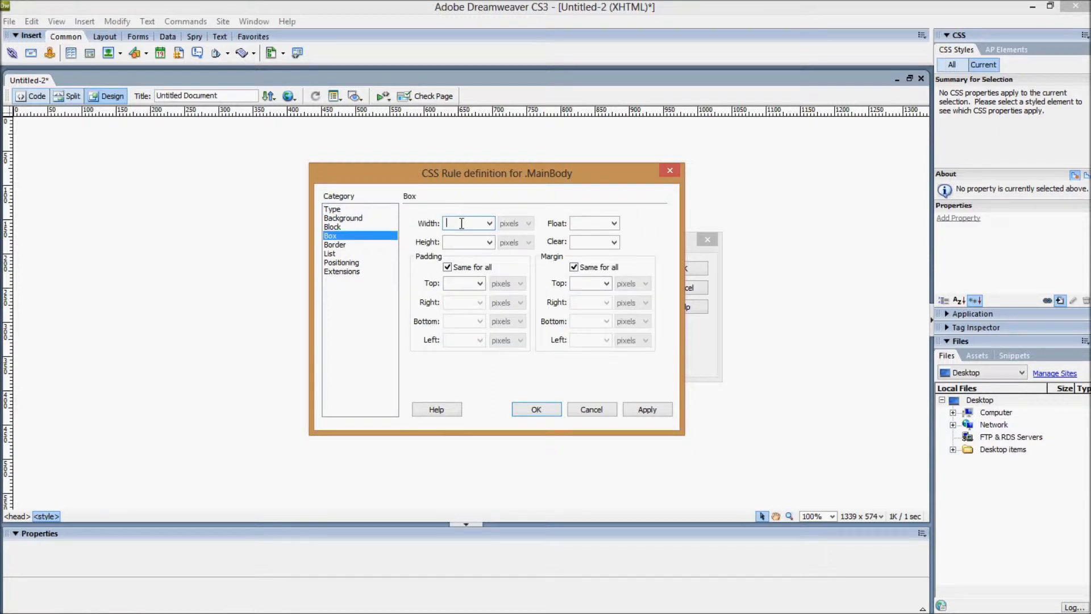
pyautogui.write('400')
pyautogui.click(463, 241)
pyautogui.write('400')
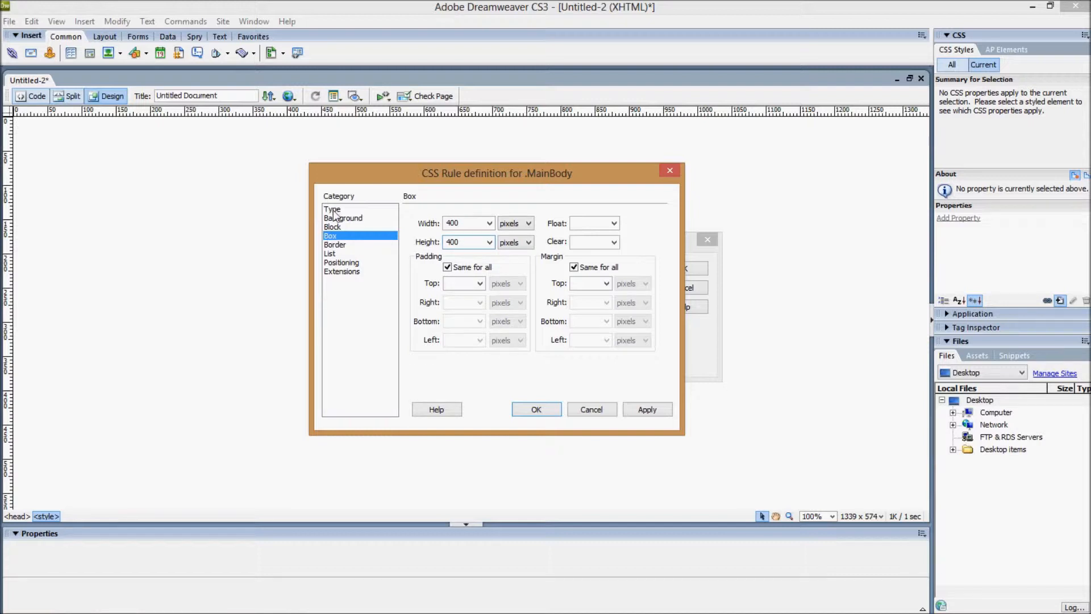
# - Float the .MainBody box left, save the rule and insert the div at the insertion point
pyautogui.click(614, 224)
pyautogui.click(592, 235)
pyautogui.click(536, 410)
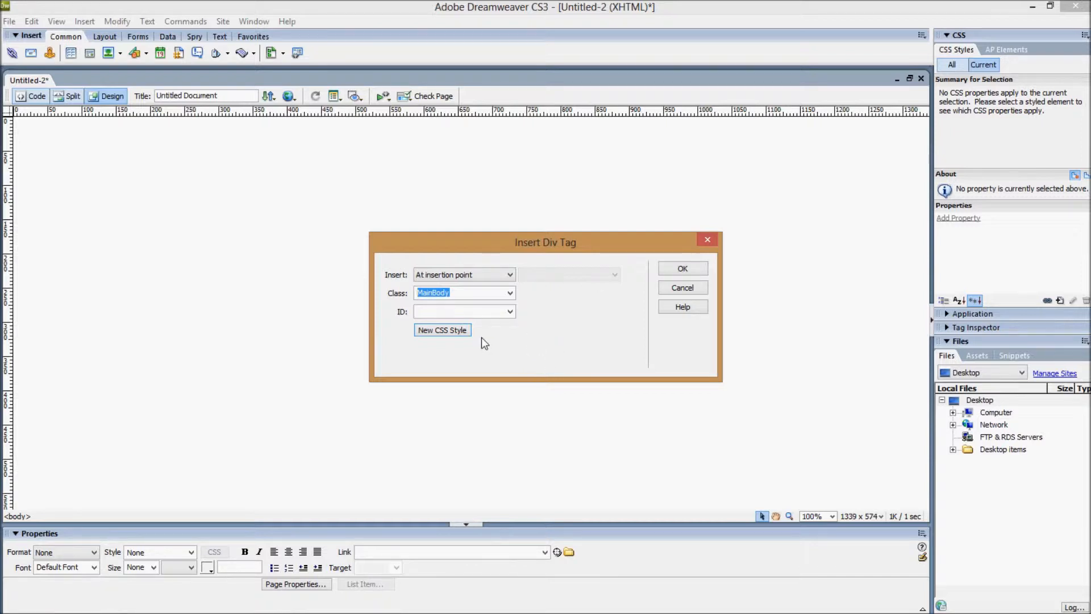
pyautogui.click(685, 268)
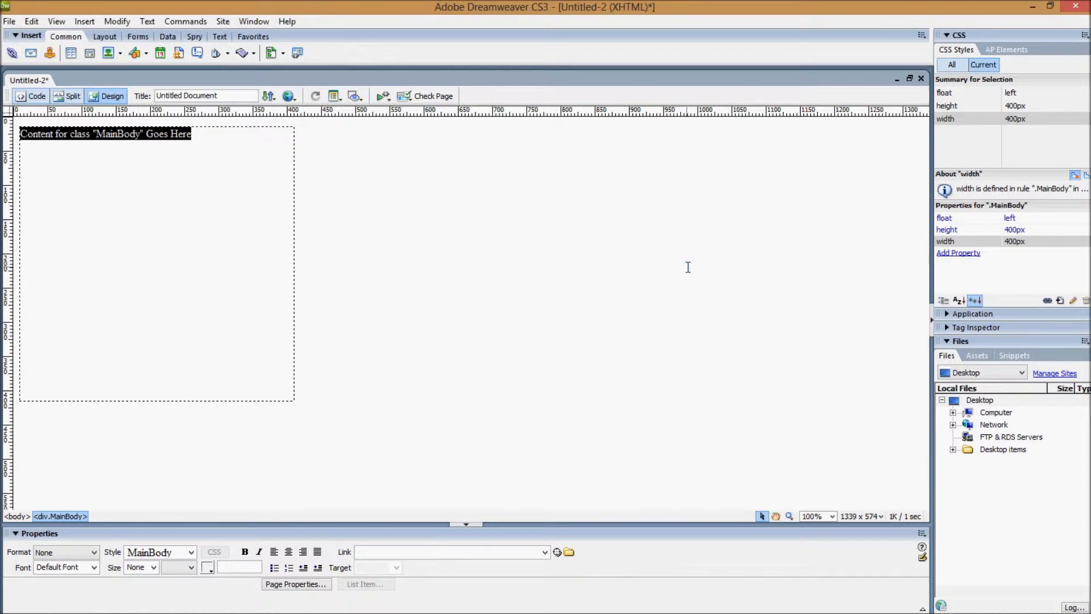
pyautogui.click(274, 400)
pyautogui.click(381, 355)
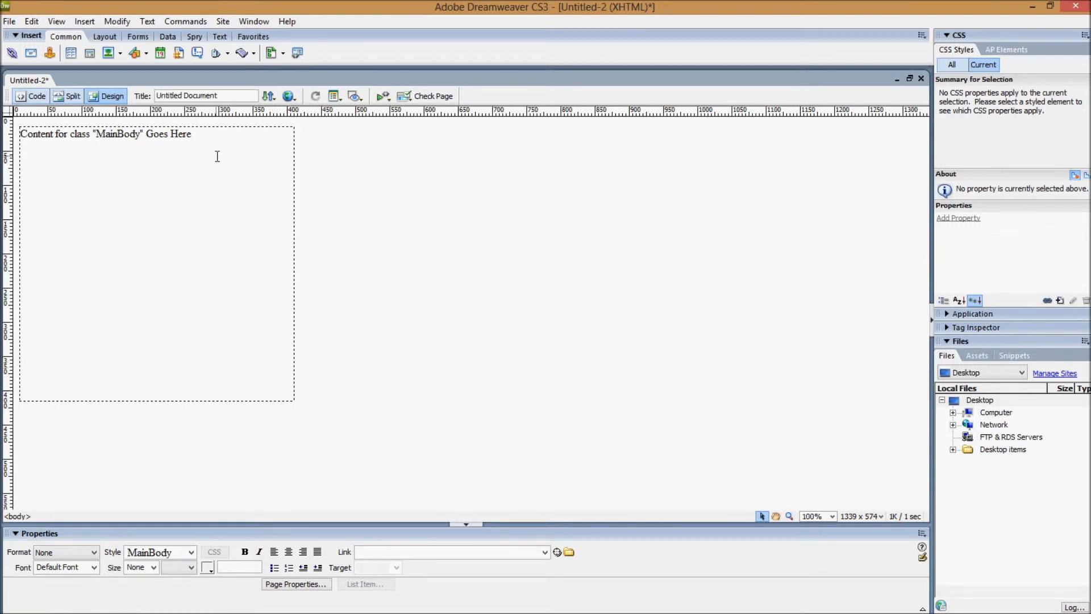
pyautogui.moveTo(205, 135); pyautogui.dragTo(11, 135)
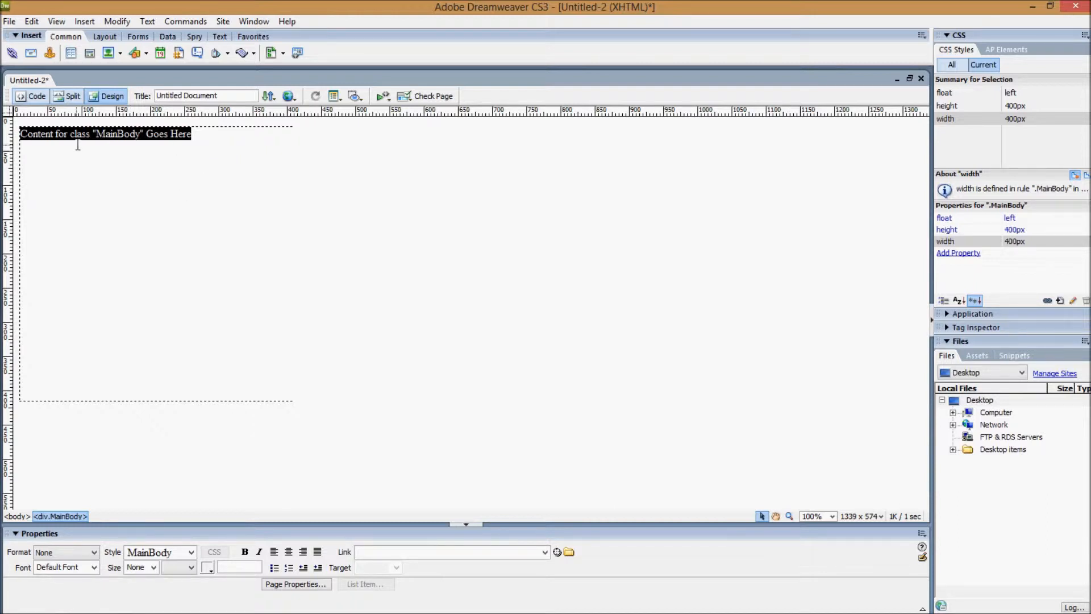
pyautogui.click(199, 164)
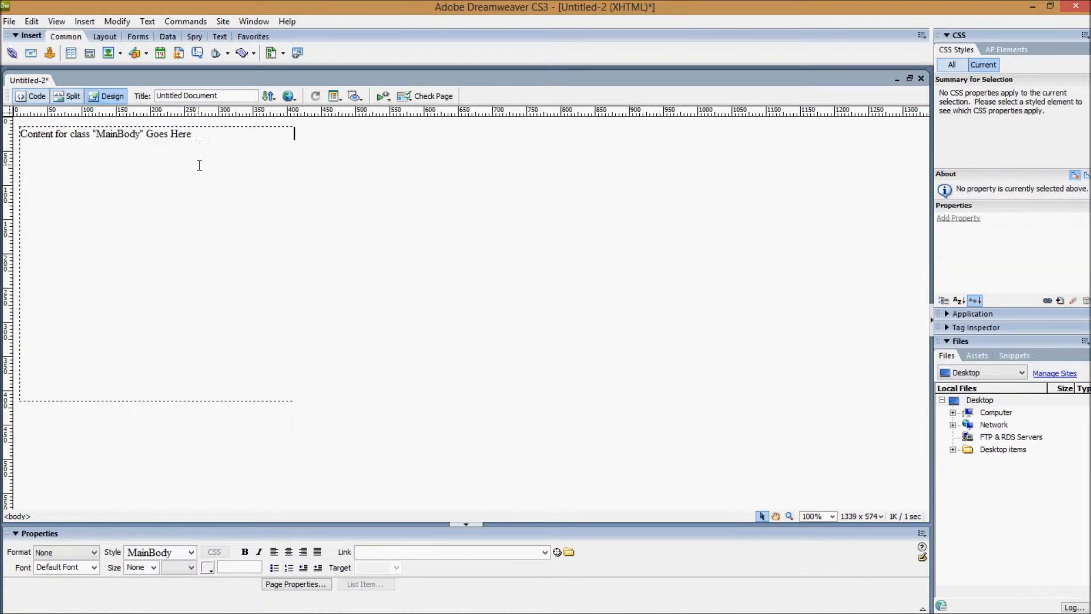
pyautogui.tripleClick(200, 135)
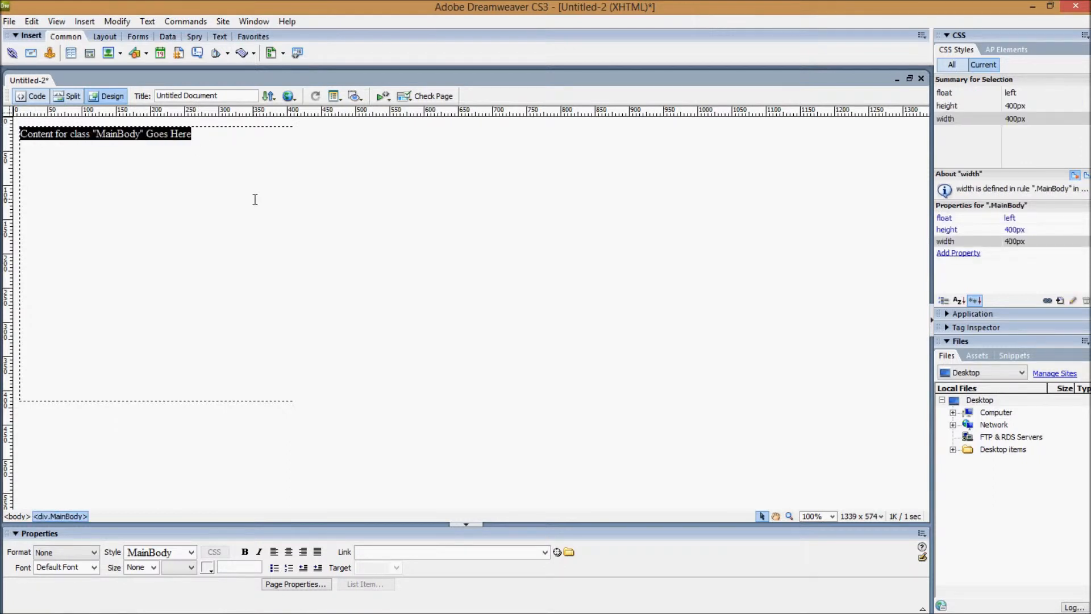
pyautogui.click(241, 214)
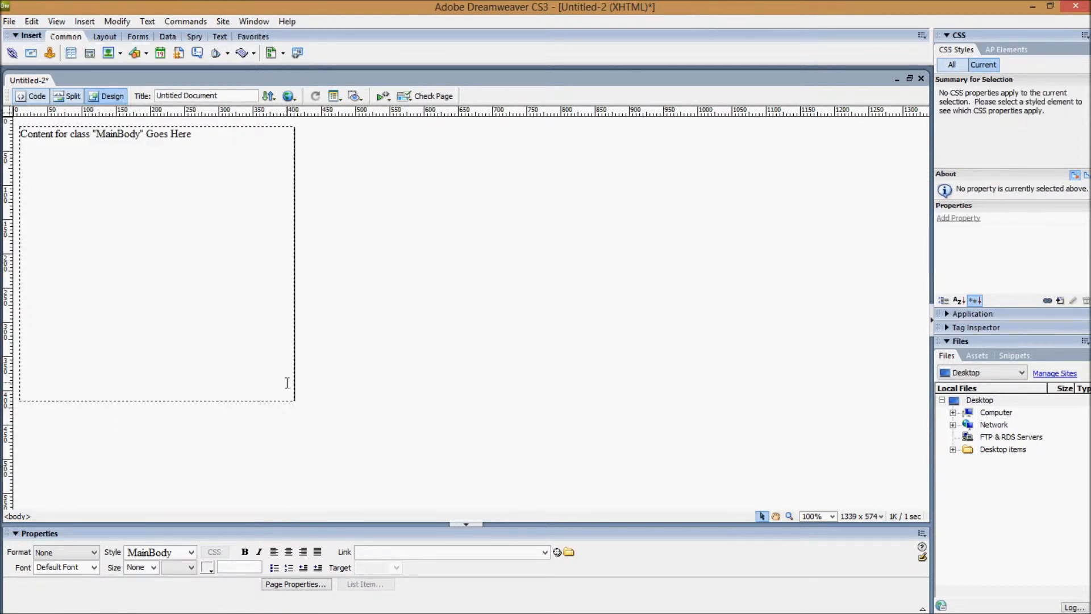
# - Select the MainBody div and set its height to 500 pixels in the CSS properties
pyautogui.click(275, 402)
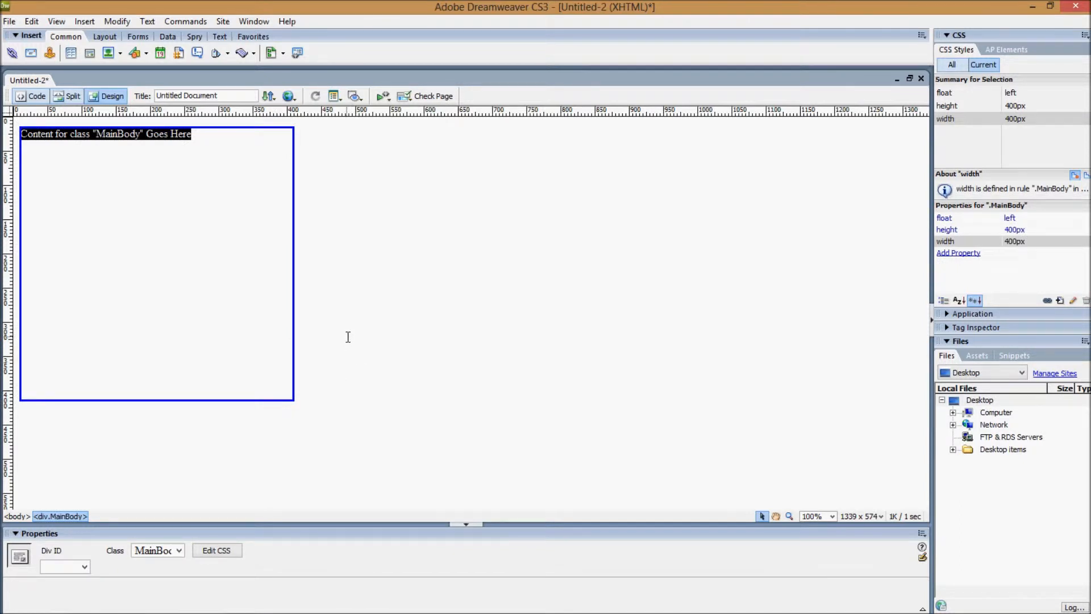
pyautogui.rightClick(260, 370)
pyautogui.press('Escape')
pyautogui.click(1015, 230)
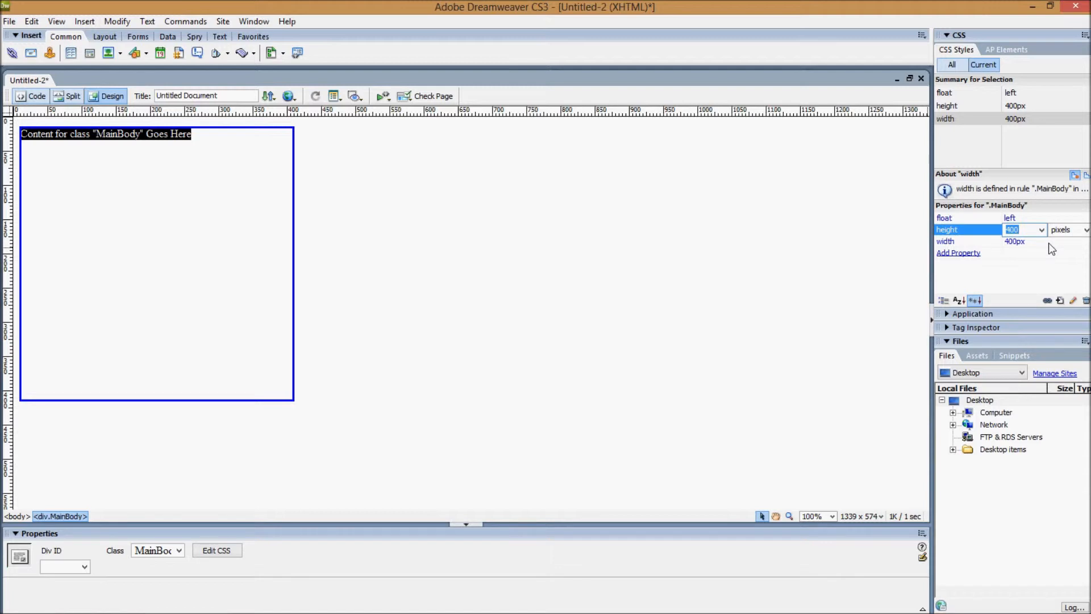
pyautogui.write('500')
pyautogui.press('Return')
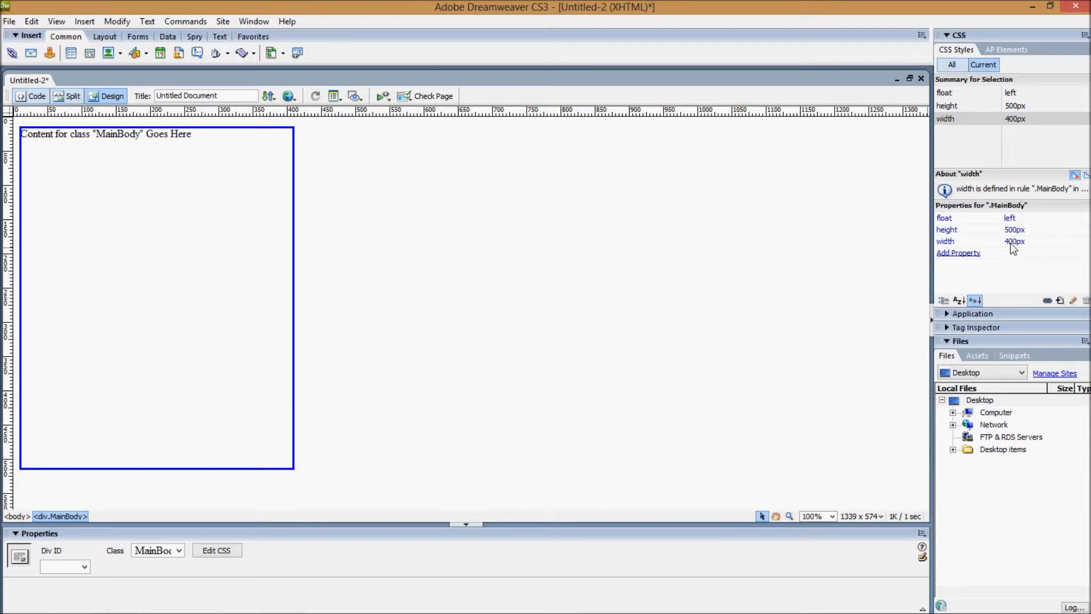
# - Set the MainBody div's width to 500 pixels in the CSS properties
pyautogui.click(1012, 242)
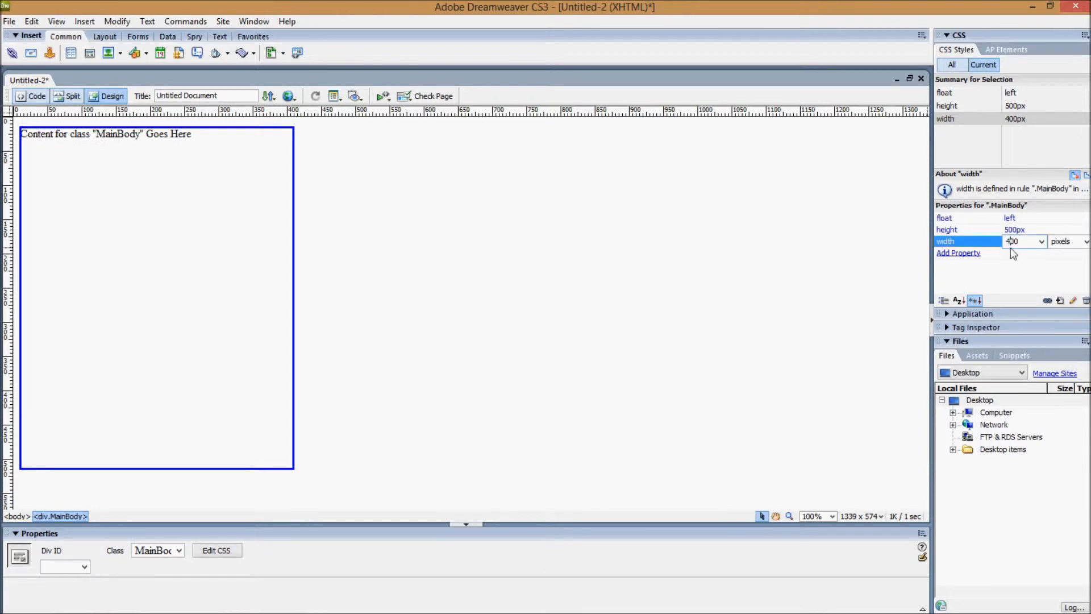
pyautogui.doubleClick(1020, 241)
pyautogui.write('500')
pyautogui.press('Return')
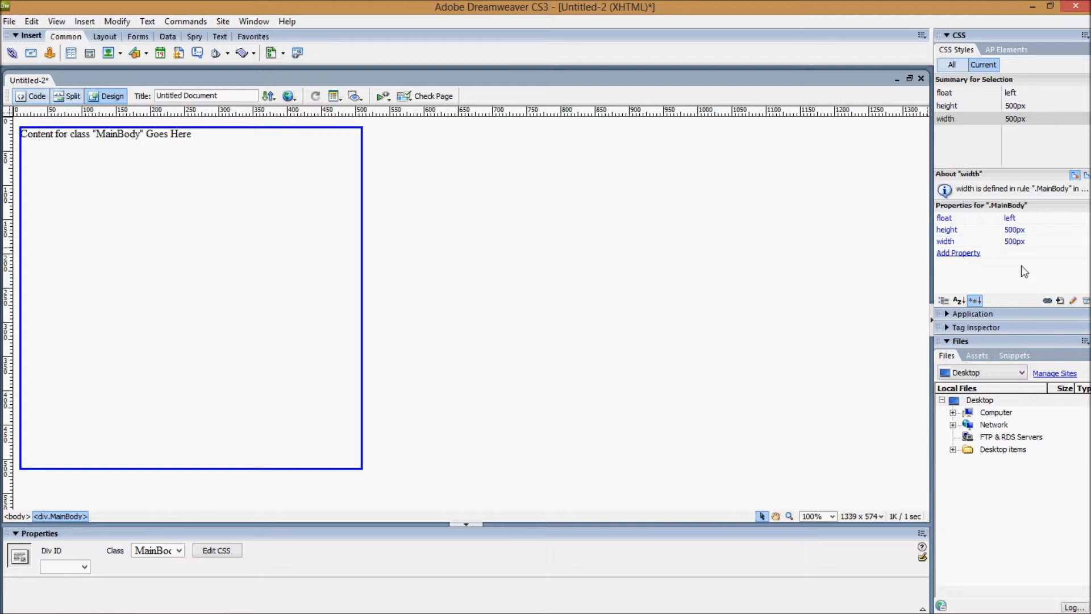
pyautogui.click(965, 254)
pyautogui.click(996, 254)
pyautogui.scroll(-10, 991, 331)
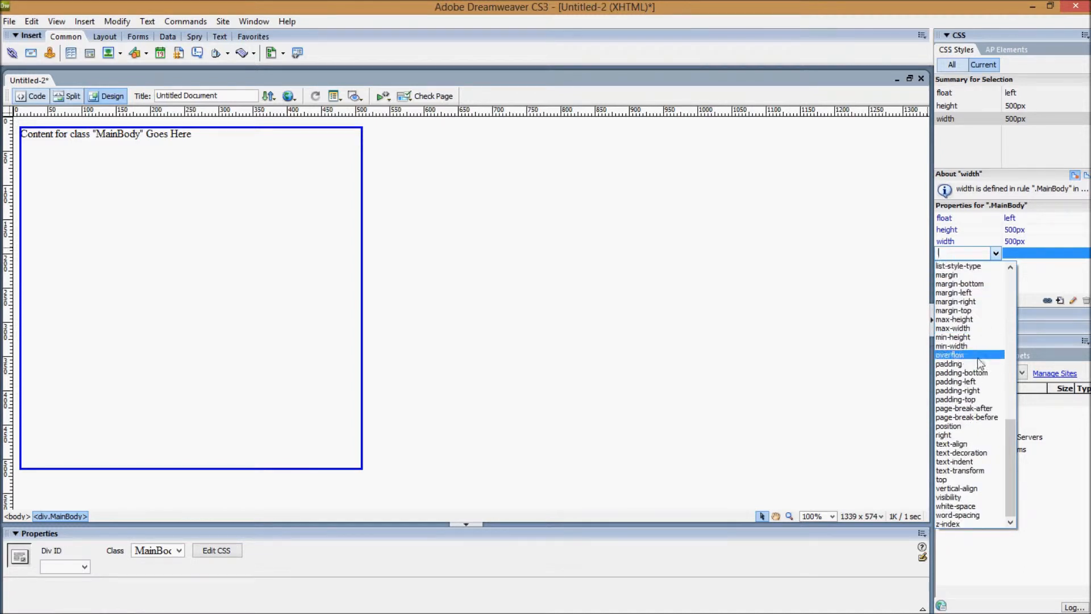
pyautogui.click(1041, 269)
pyautogui.click(1041, 269)
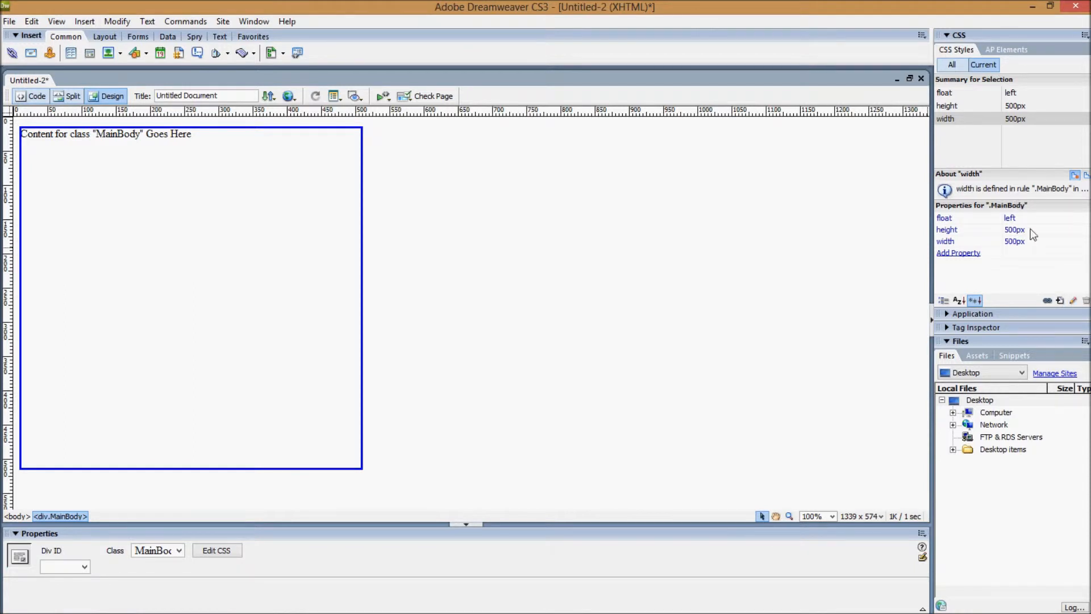
# - Edit the .MainBody rule to use the green background color #00CC33 and apply it
pyautogui.click(1073, 300)
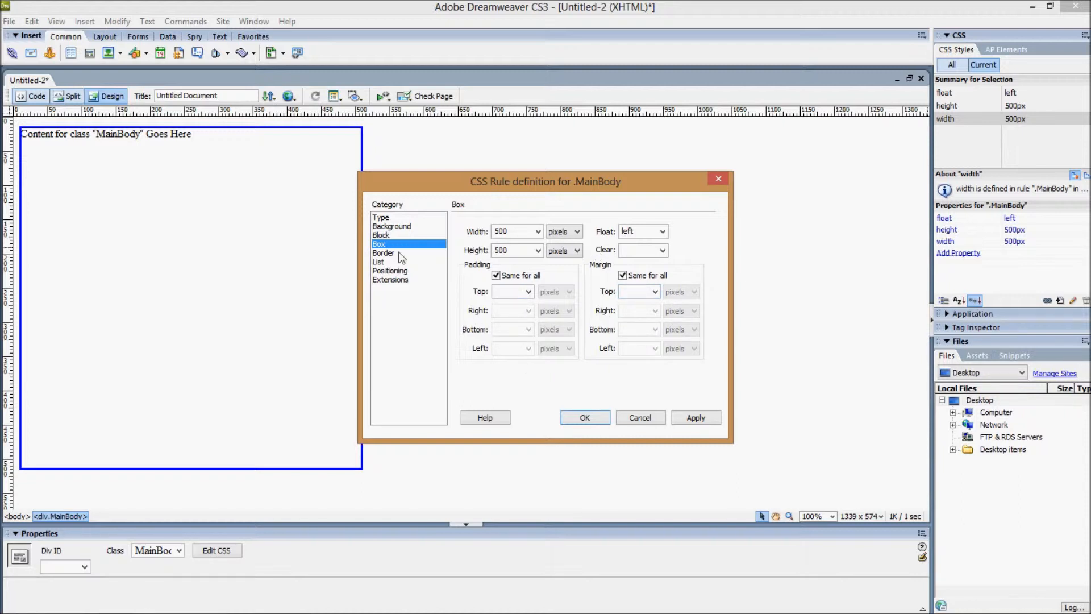
pyautogui.click(391, 226)
pyautogui.click(540, 236)
pyautogui.click(606, 303)
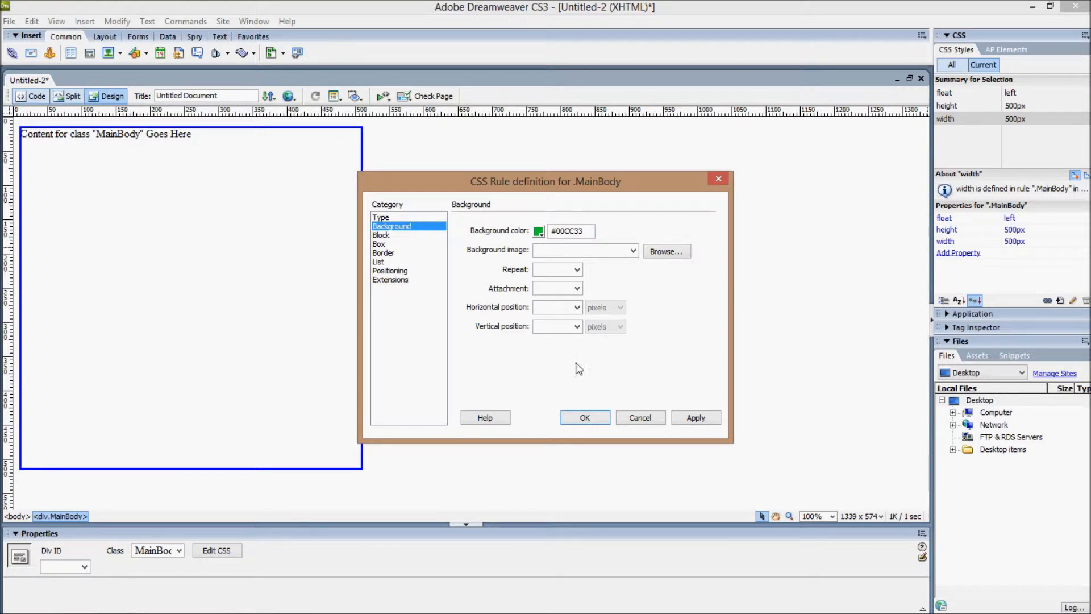
pyautogui.click(695, 421)
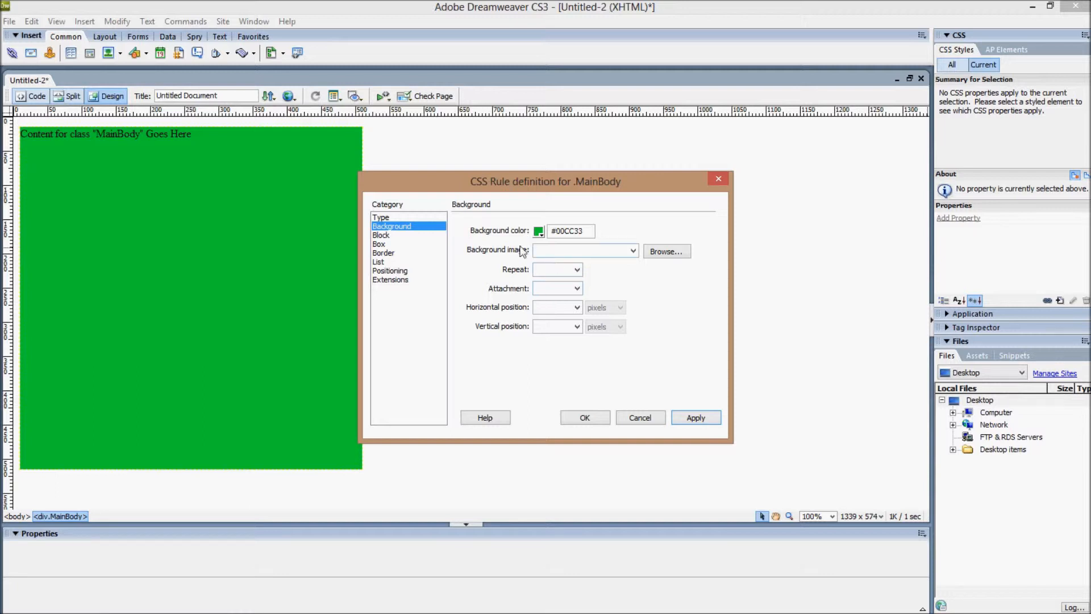
# - Set the .MainBody rule's font size to 36 pixels and apply it
pyautogui.click(381, 218)
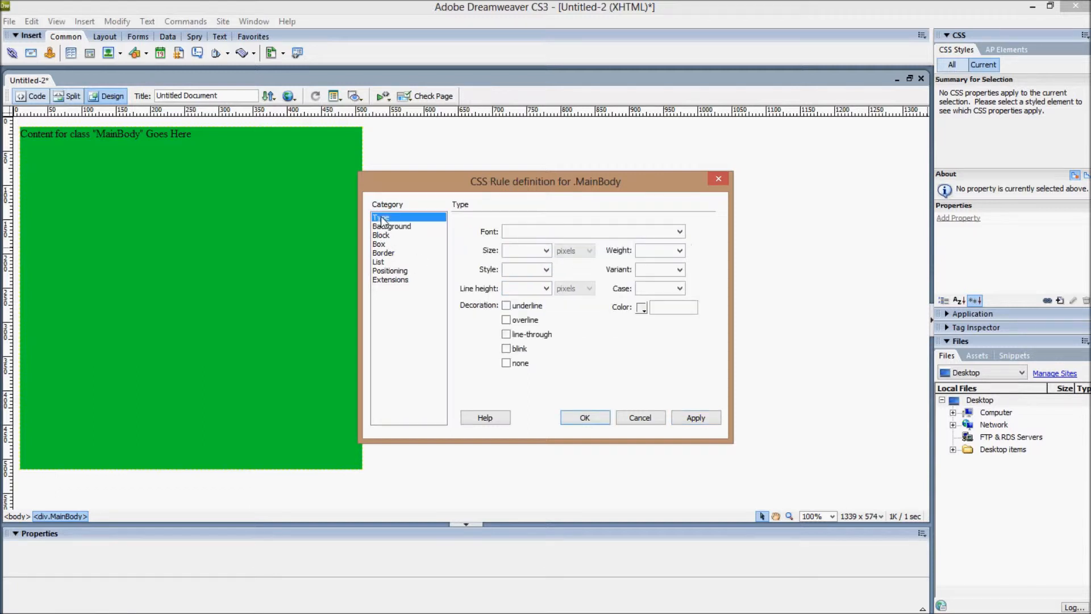
pyautogui.click(545, 252)
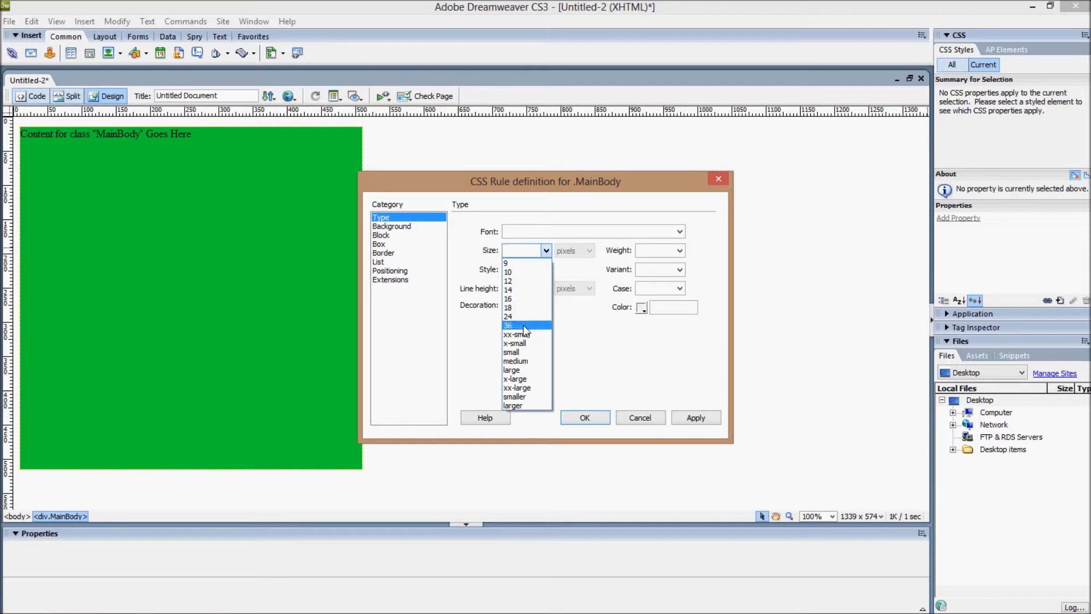
pyautogui.click(513, 322)
pyautogui.click(704, 422)
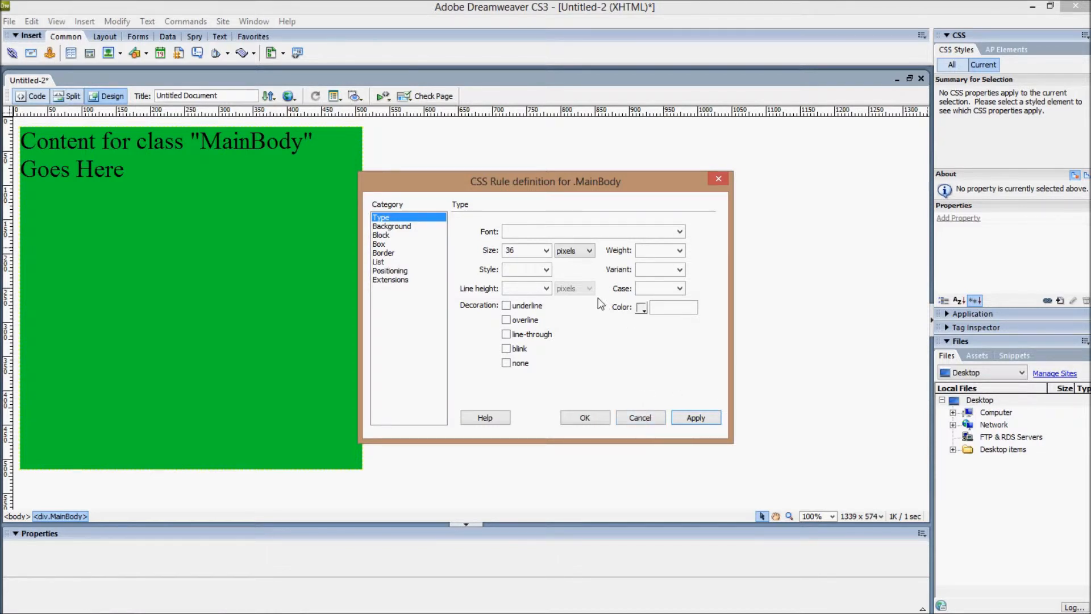
# - Set the .MainBody rule's font to Arial, Helvetica, sans-serif and apply it
pyautogui.click(679, 232)
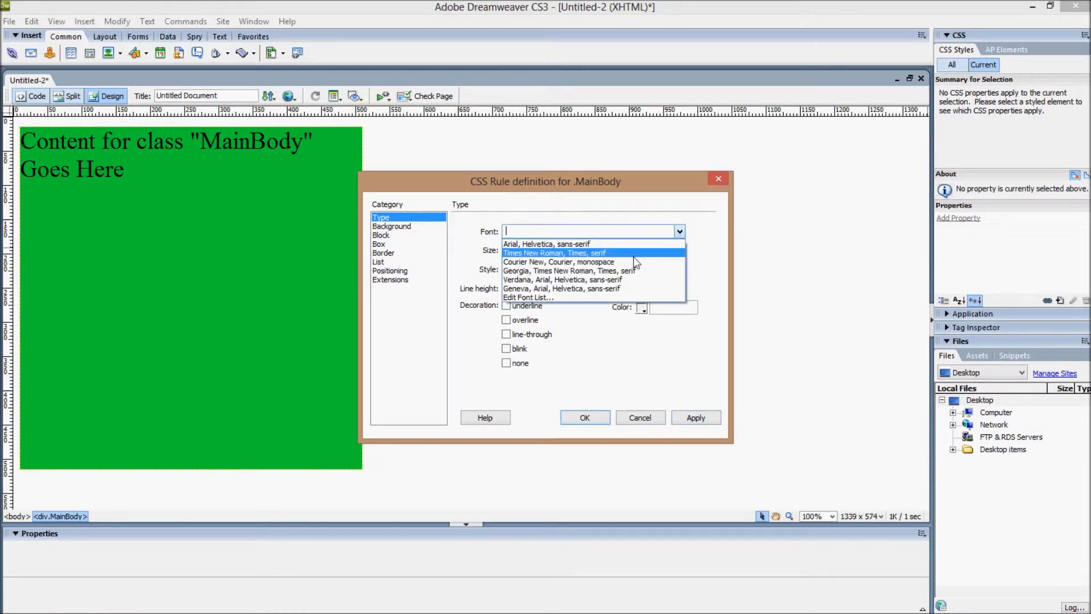
pyautogui.click(654, 253)
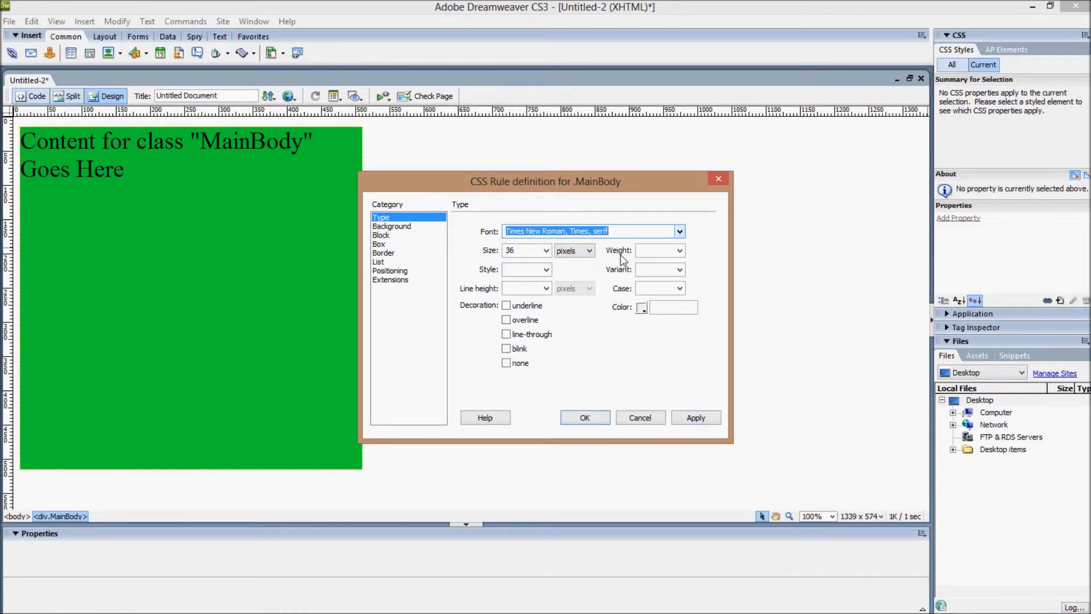
pyautogui.click(675, 233)
pyautogui.click(568, 243)
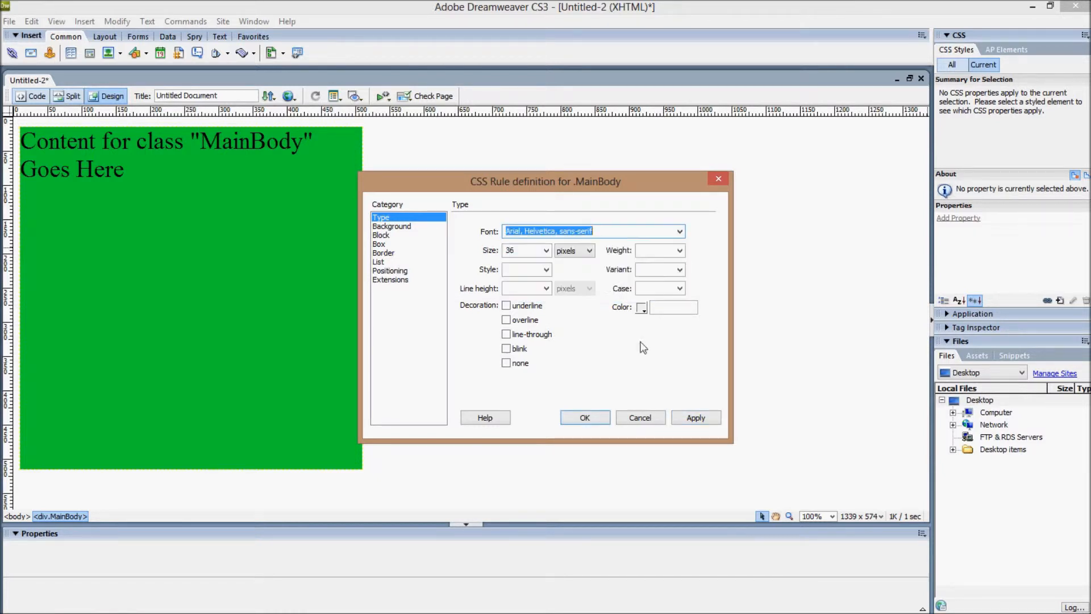
pyautogui.click(691, 422)
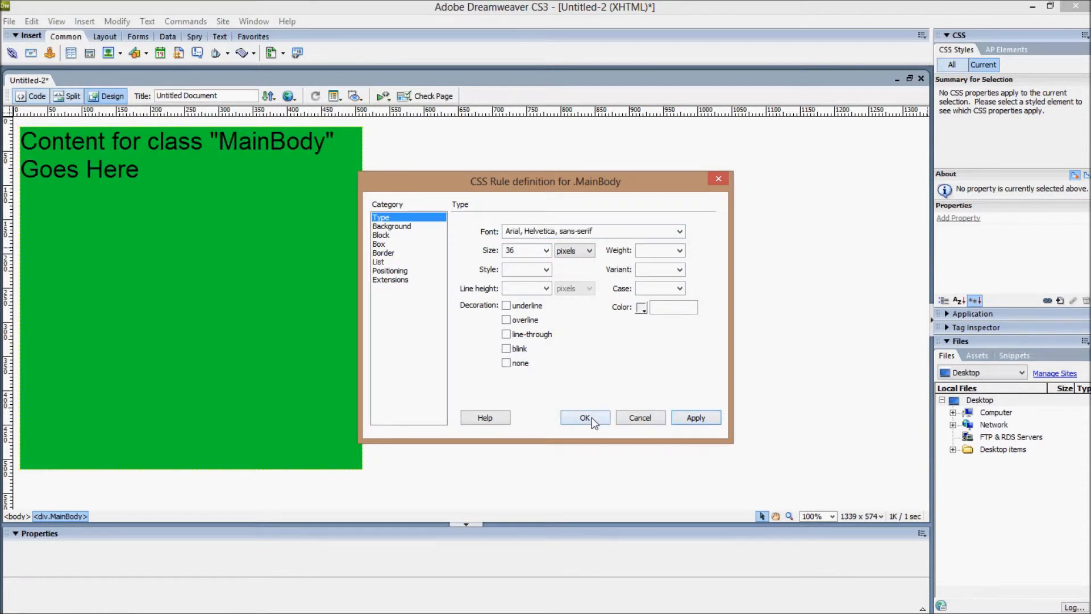
# - Set the .MainBody rule's margin to 20 pixels on all sides, apply it and confirm the rule
pyautogui.click(384, 244)
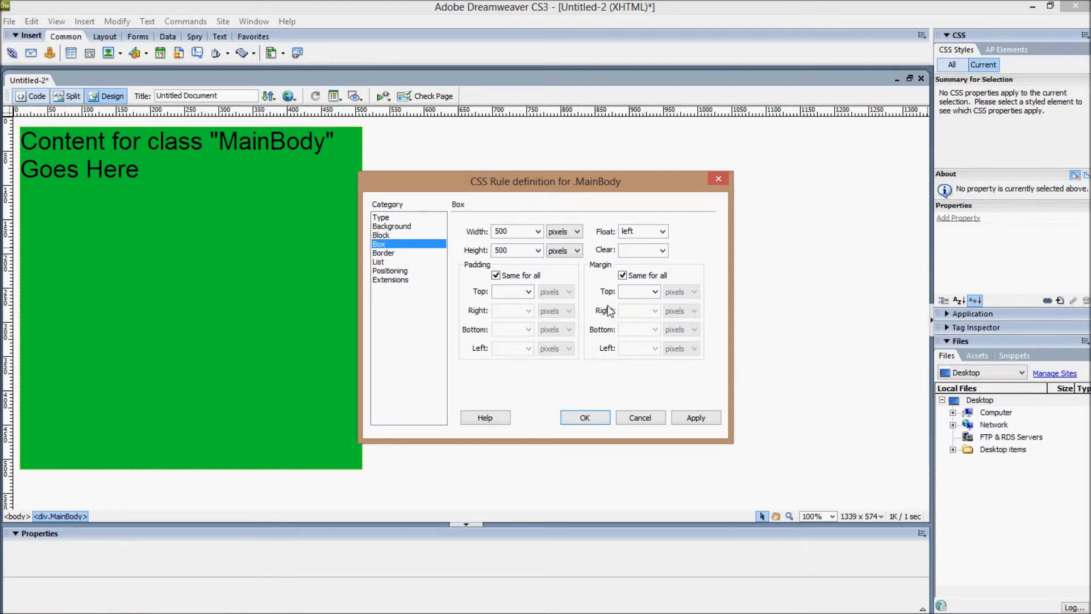
pyautogui.click(636, 291)
pyautogui.write('20')
pyautogui.click(698, 419)
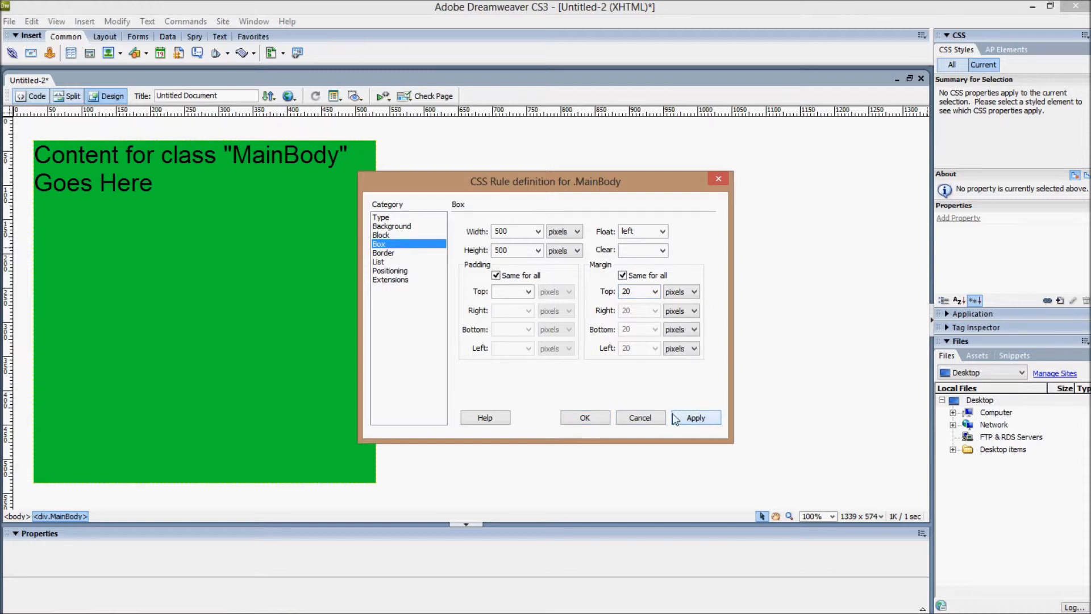
pyautogui.click(596, 419)
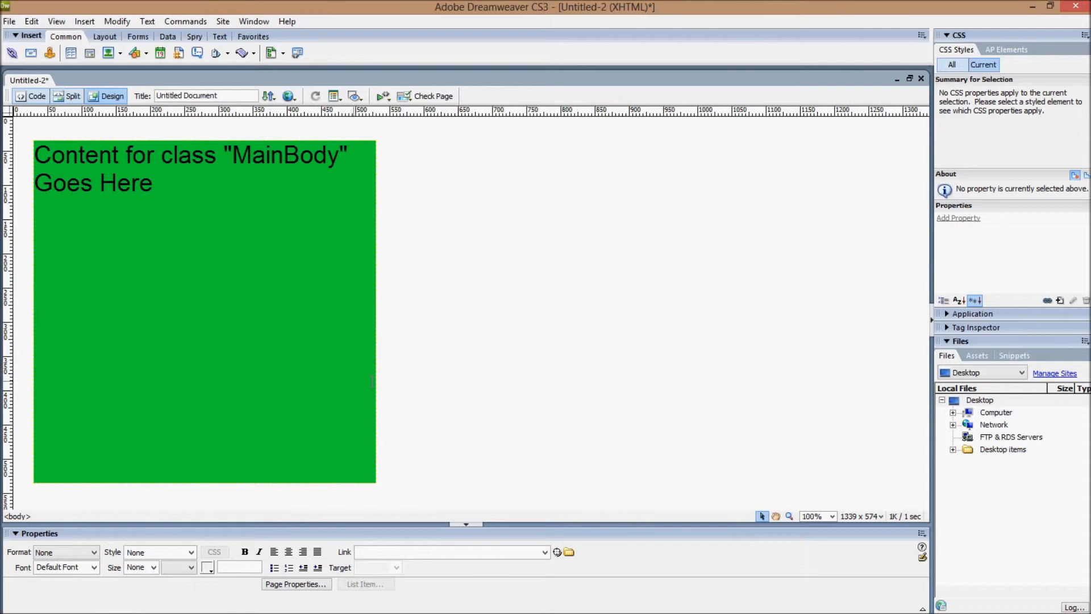
# - Select the MainBody div and edit its rule to use a margin of 0 pixels on all sides, applying the change
pyautogui.click(376, 376)
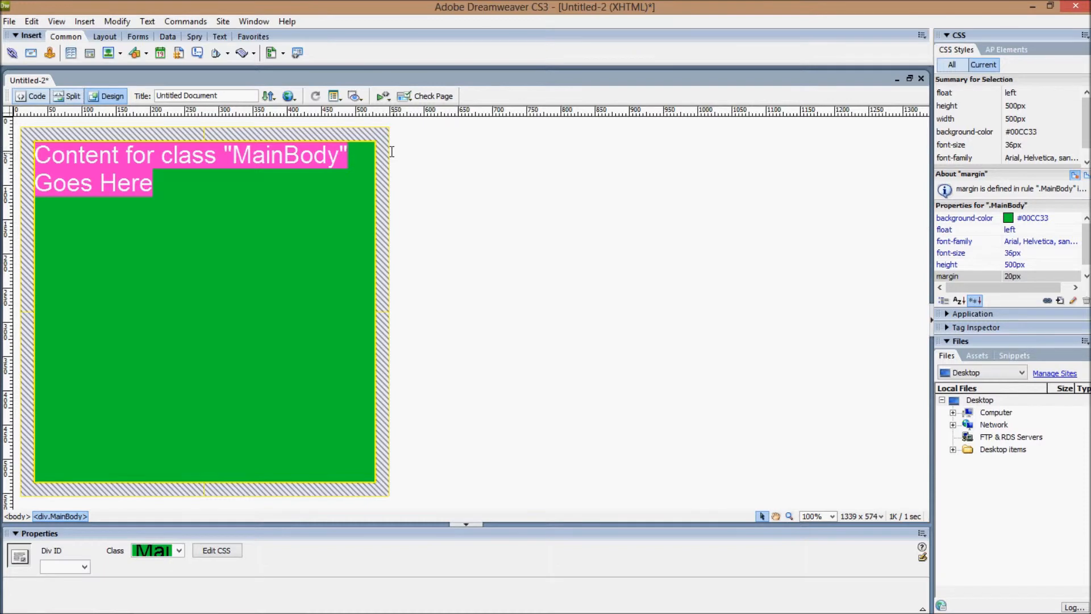
pyautogui.click(435, 259)
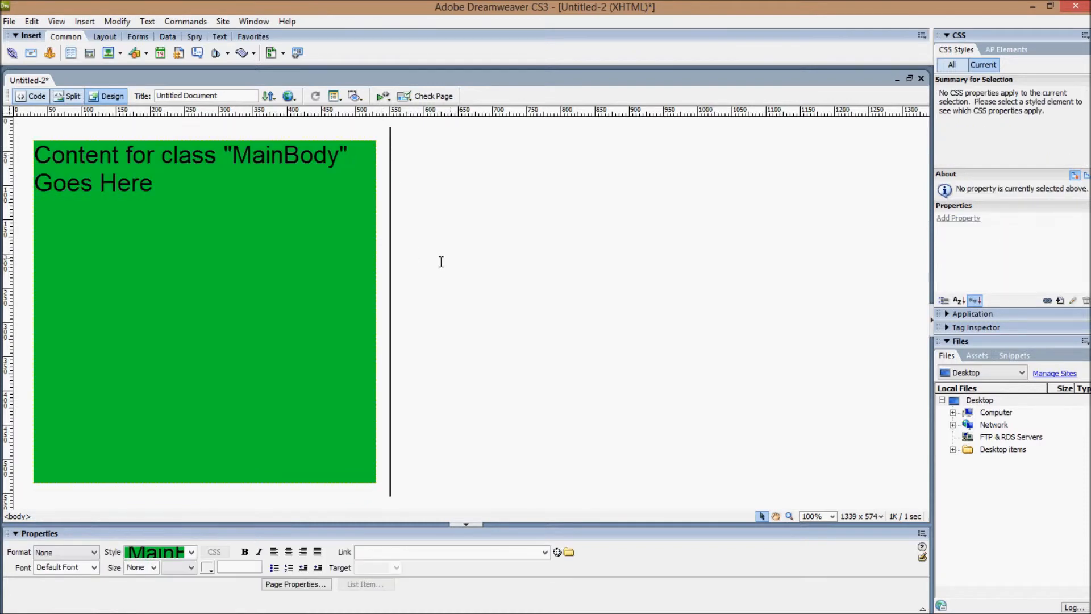
pyautogui.click(385, 266)
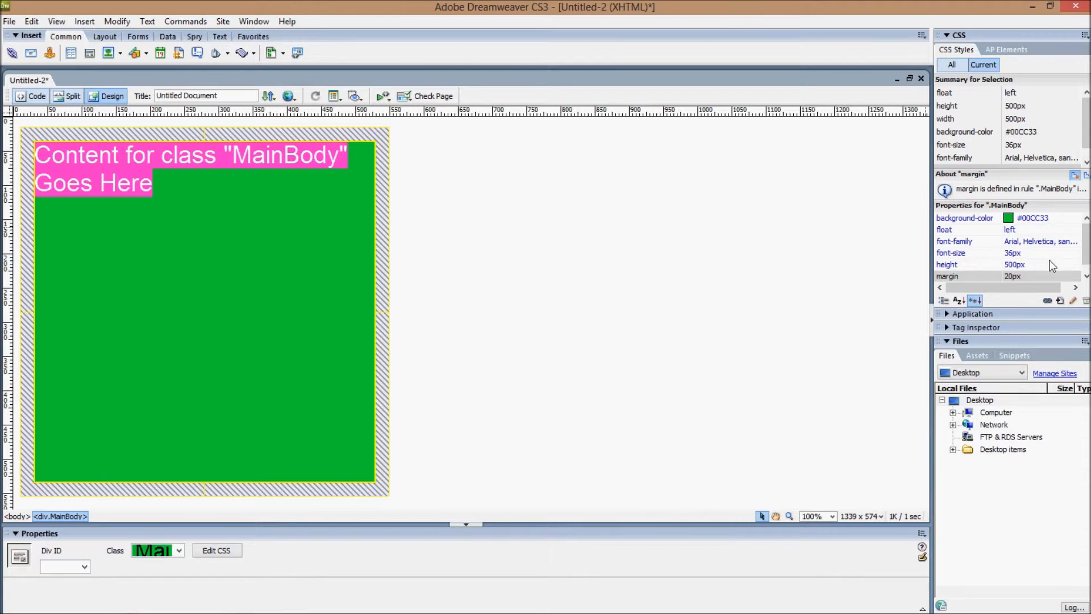
pyautogui.click(1088, 265)
pyautogui.moveTo(1088, 266); pyautogui.dragTo(1087, 241)
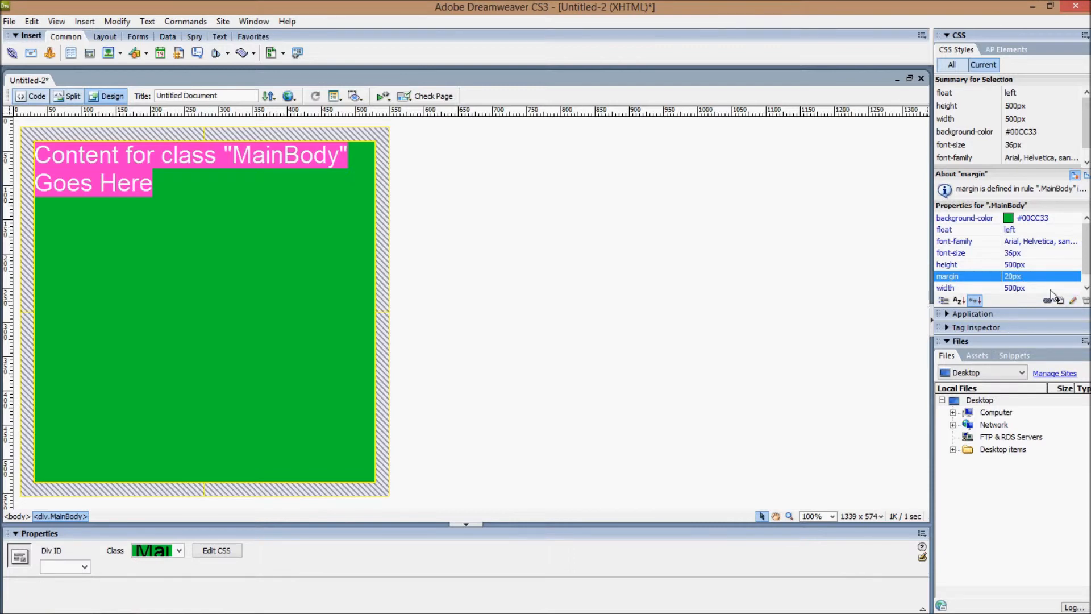
pyautogui.click(1073, 300)
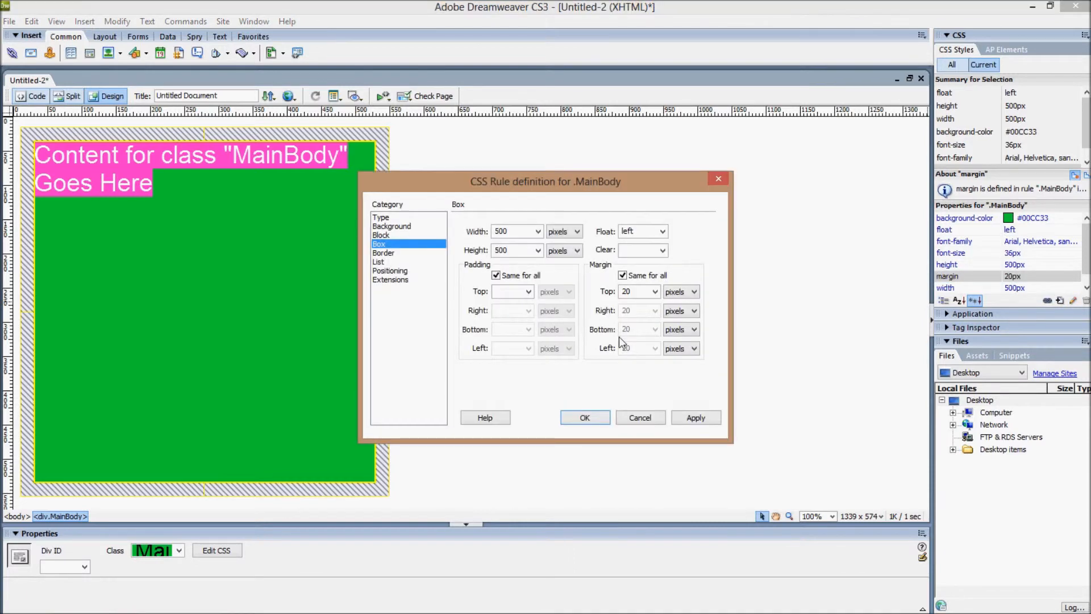
pyautogui.click(622, 275)
pyautogui.doubleClick(627, 291)
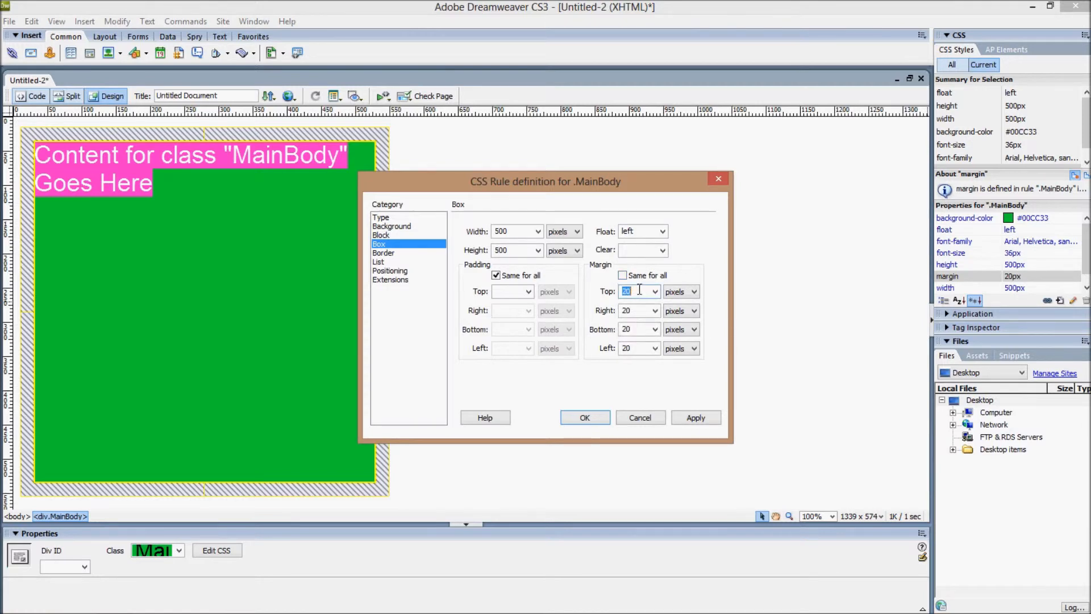
pyautogui.click(622, 275)
pyautogui.doubleClick(627, 291)
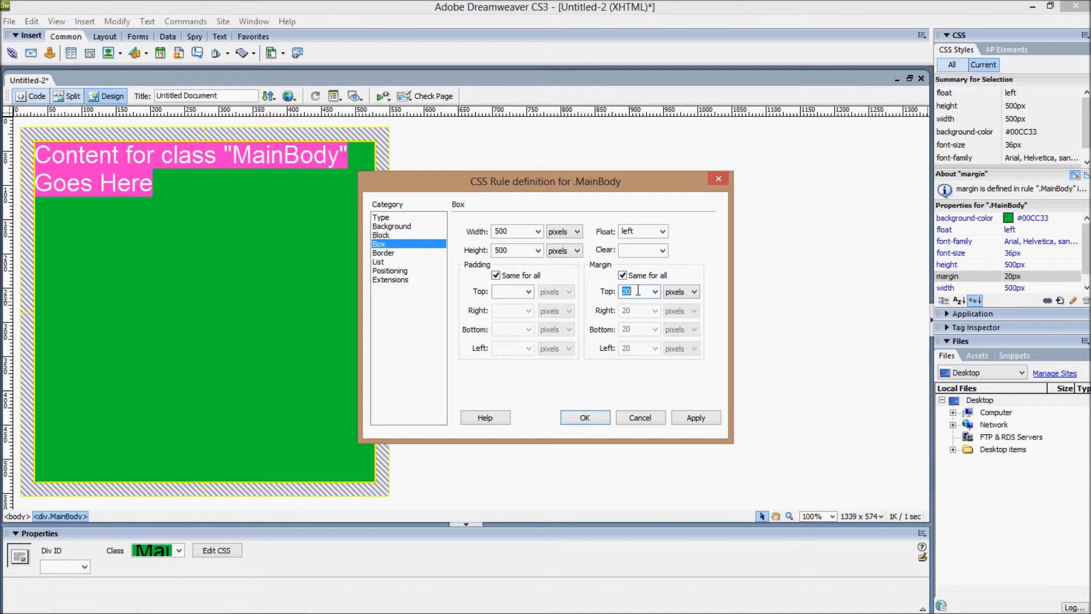
pyautogui.write('0')
pyautogui.click(691, 417)
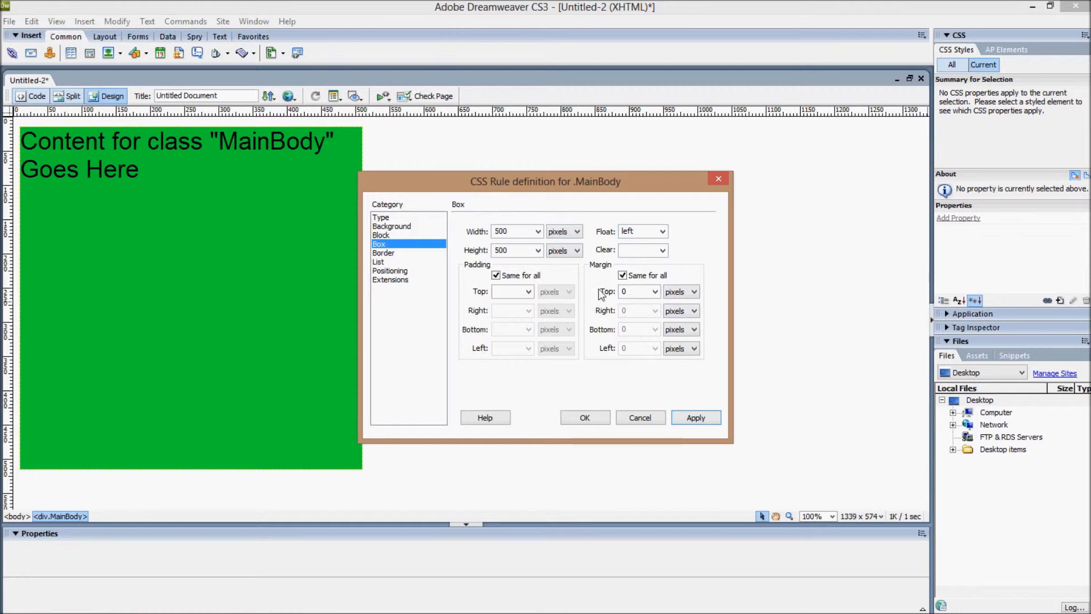
# - Unlink the .MainBody margins, set only the left margin to 100 pixels and apply it
pyautogui.click(624, 276)
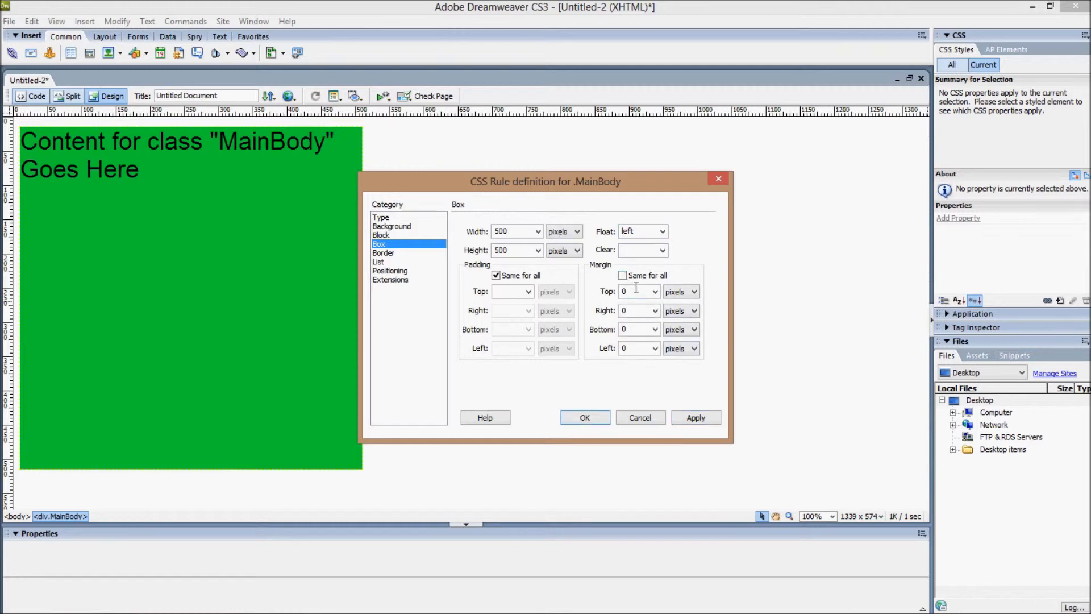
pyautogui.doubleClick(638, 348)
pyautogui.write('100')
pyautogui.click(696, 418)
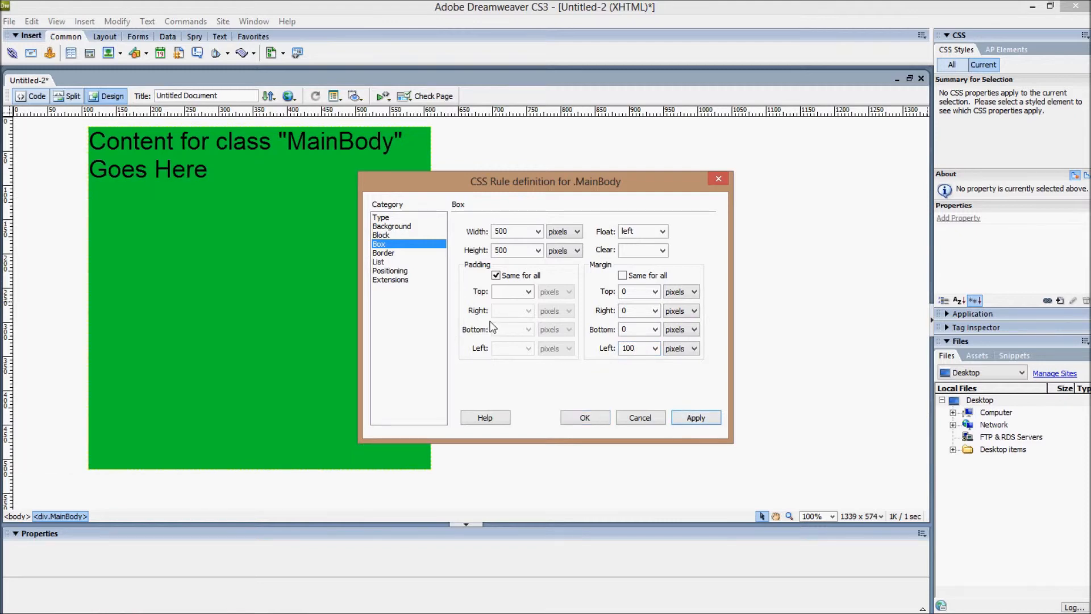
# - Set the .MainBody rule's padding to 10 pixels on all sides, apply it and confirm the rule
pyautogui.click(503, 290)
pyautogui.write('10')
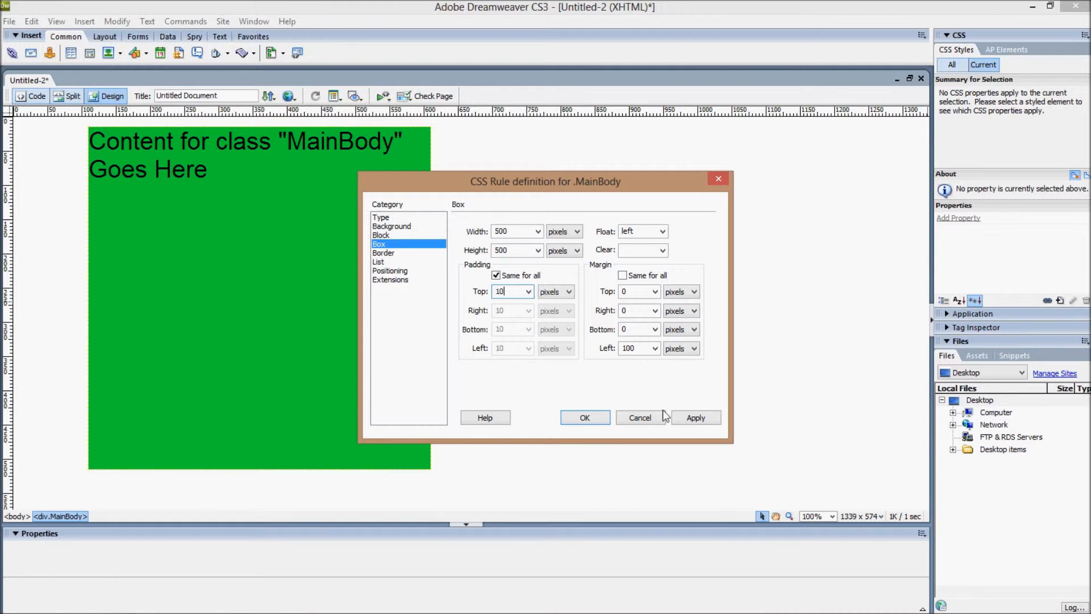
pyautogui.click(678, 419)
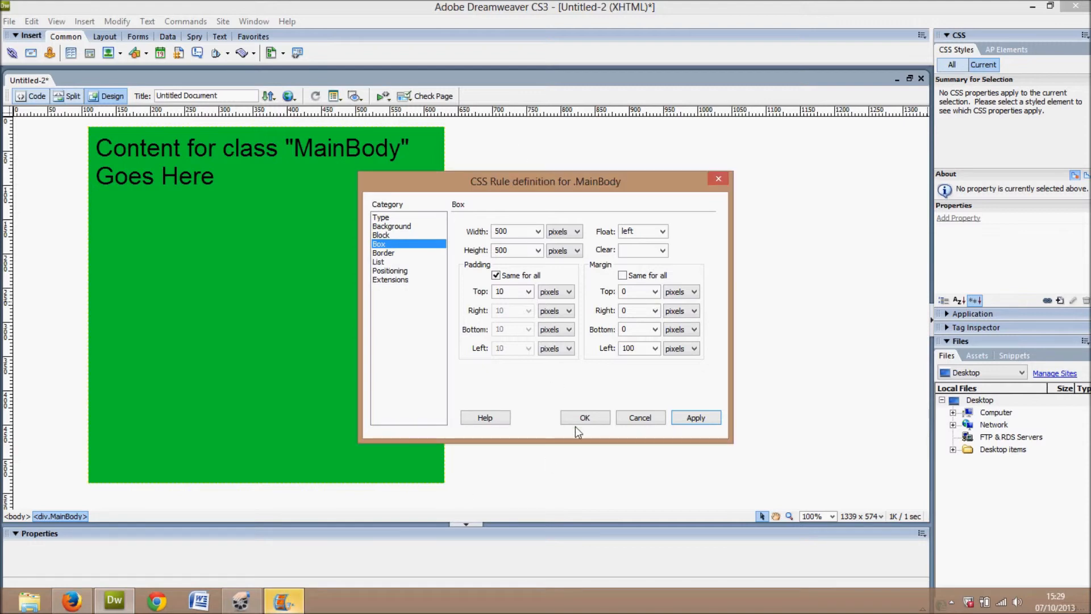
pyautogui.click(604, 418)
# - Switch to Movie Maker, dismiss the finished-video notice and return to Dreamweaver
pyautogui.click(290, 598)
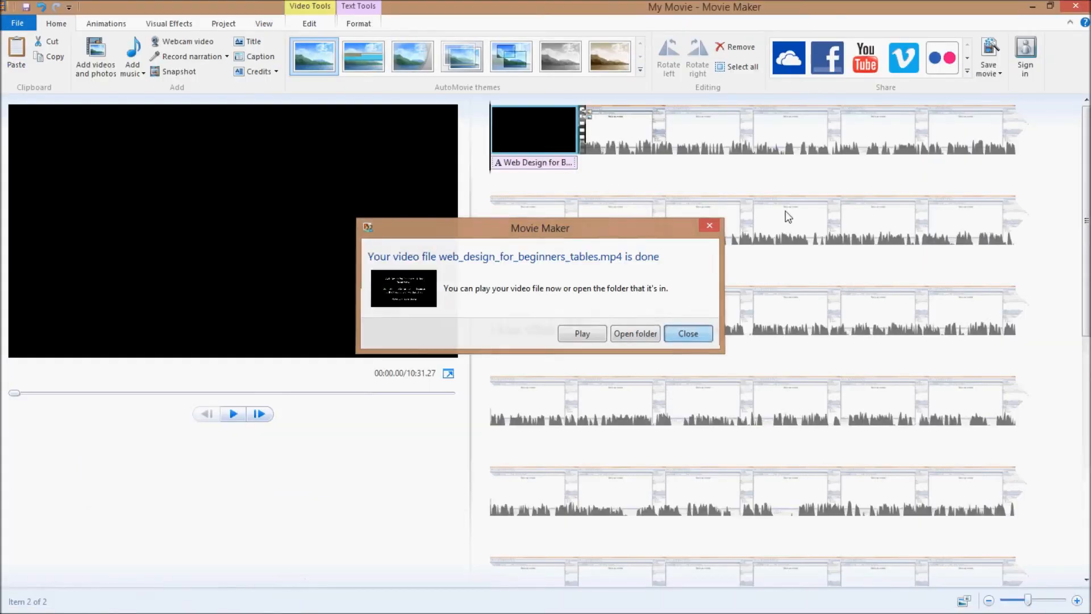
pyautogui.click(688, 333)
pyautogui.hotkey('alt', 'Tab')
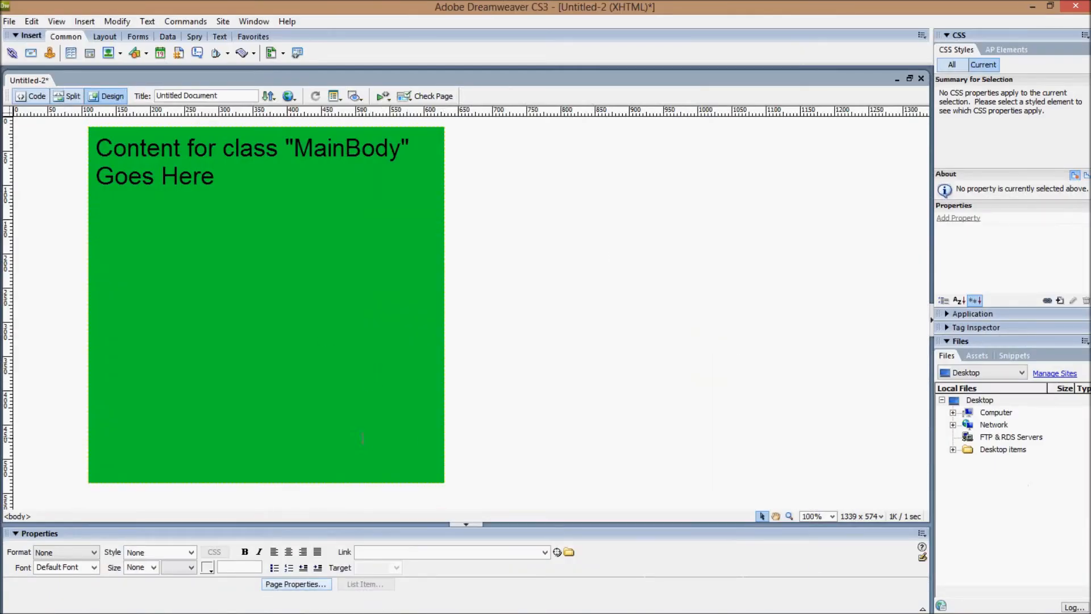
# - Select the MainBody div and set its rule's width and height to 480 pixels each, applying and confirming the change
pyautogui.click(349, 429)
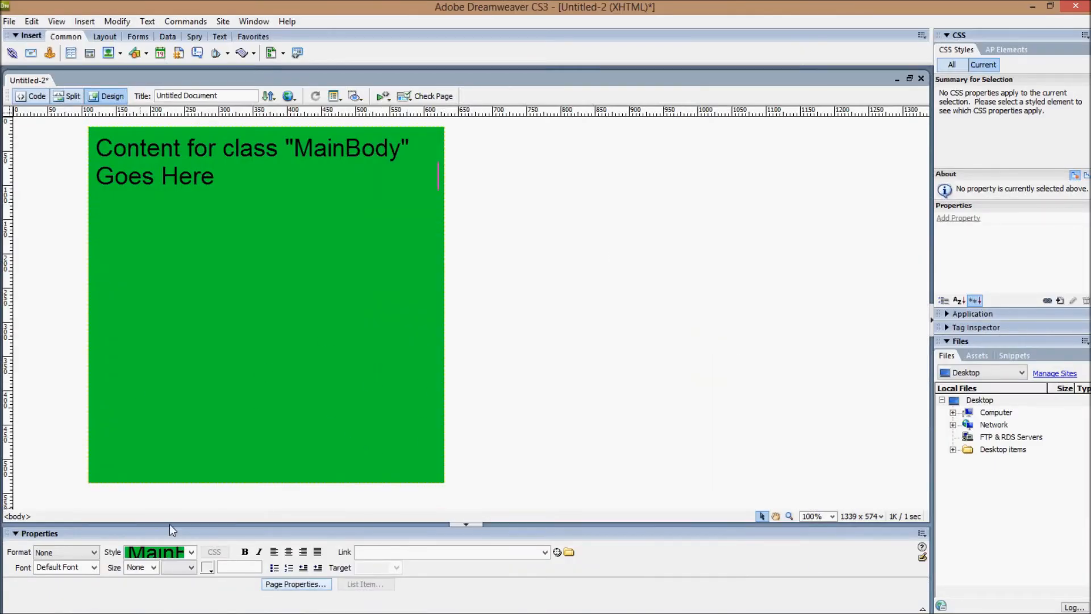
pyautogui.click(446, 449)
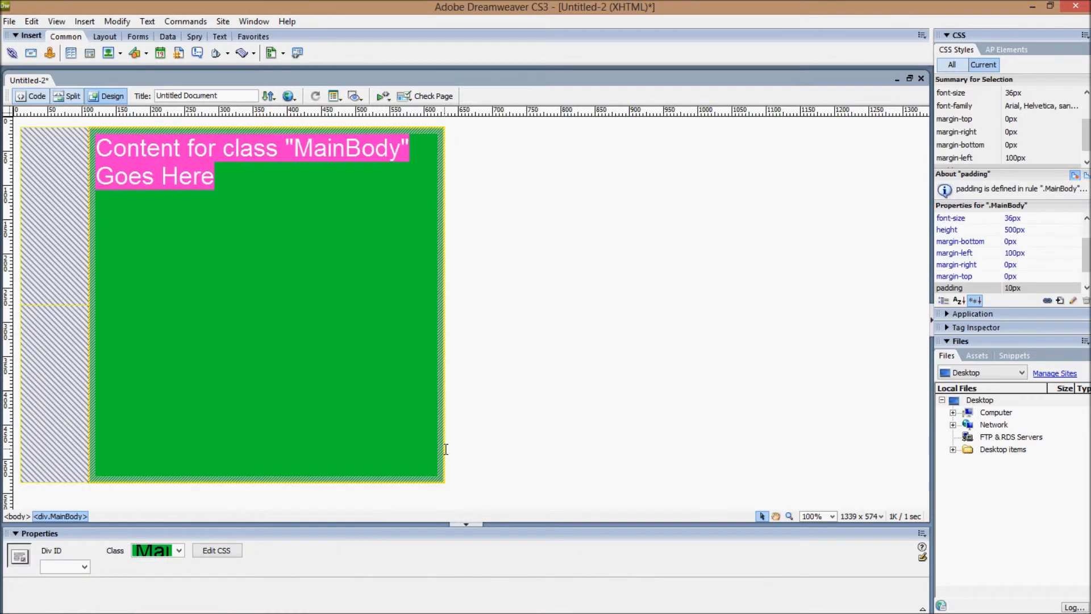
pyautogui.click(1073, 300)
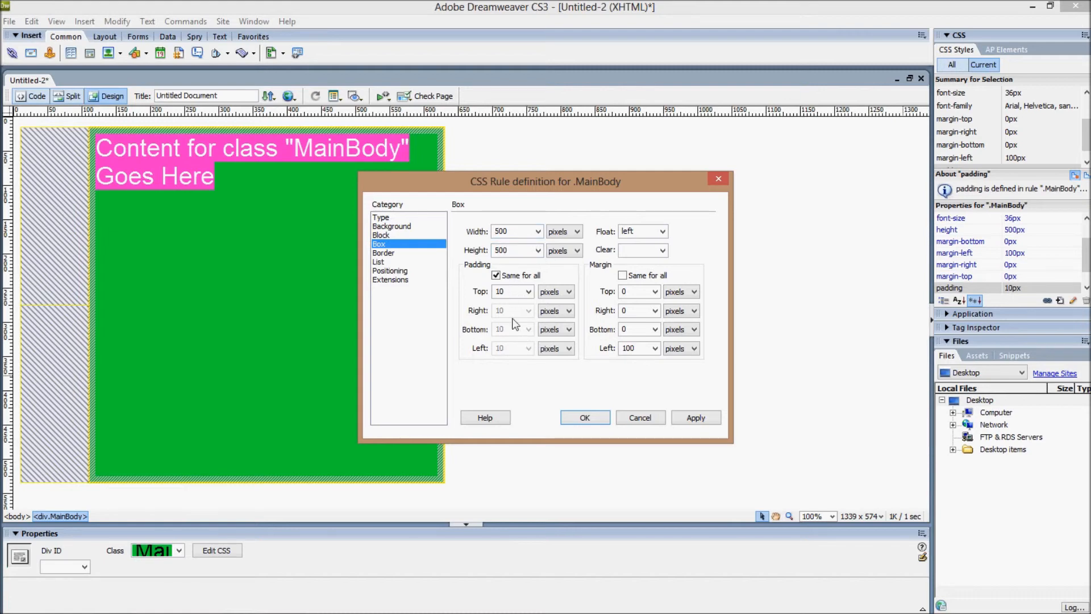
pyautogui.doubleClick(516, 233)
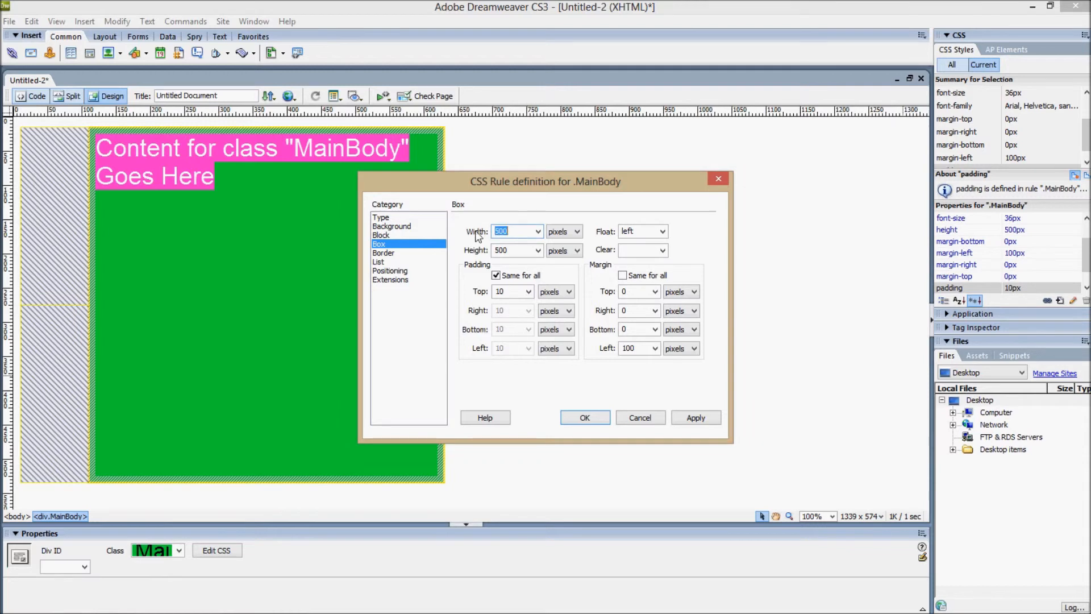
pyautogui.write('480')
pyautogui.doubleClick(519, 250)
pyautogui.write('480')
pyautogui.click(684, 419)
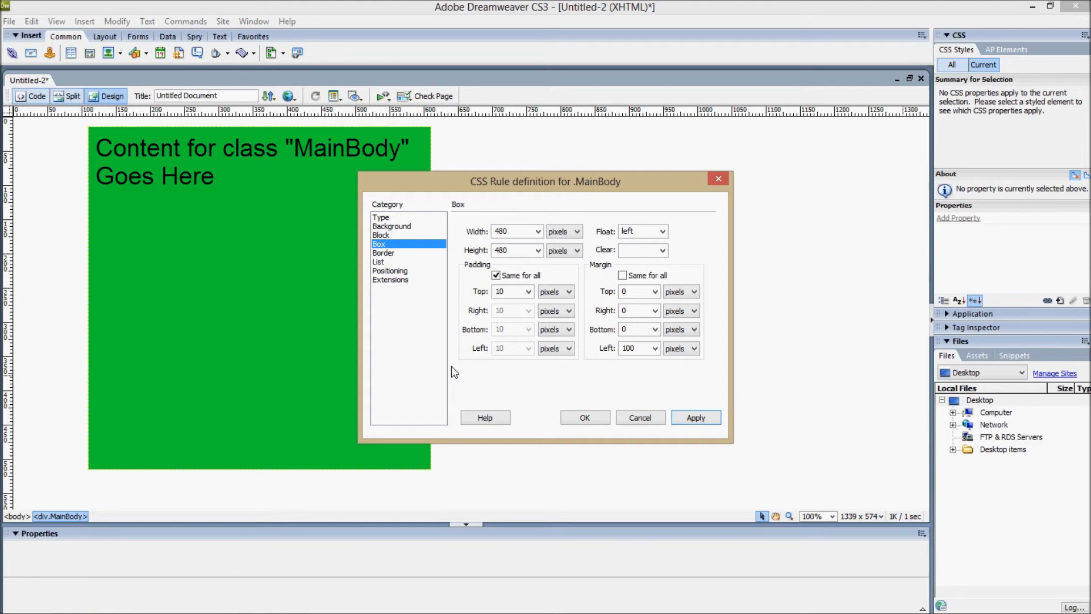
pyautogui.click(597, 423)
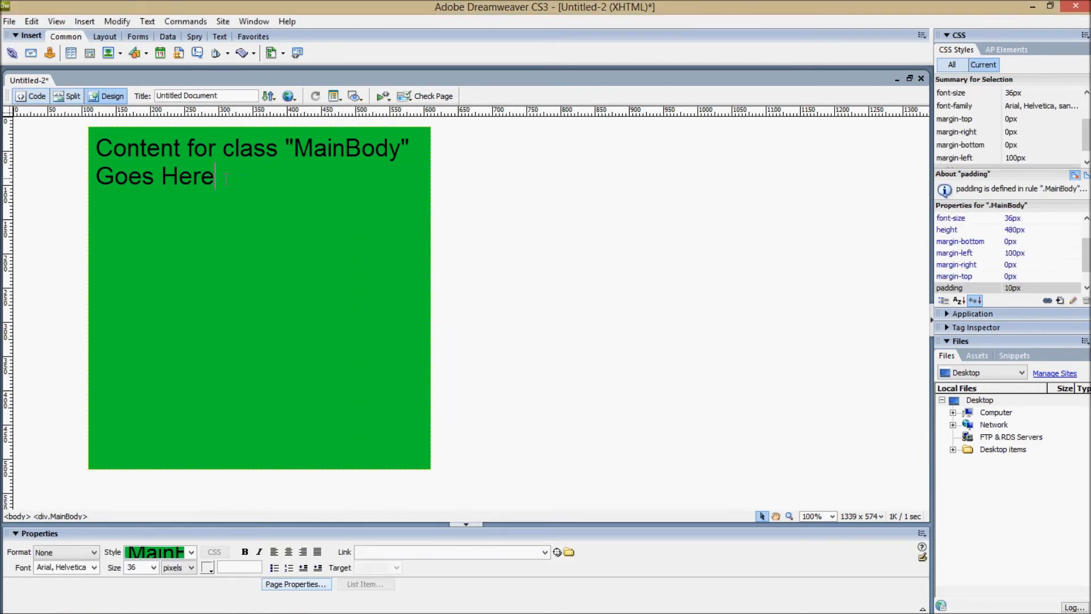
# - Delete the placeholder text inside the MainBody div
pyautogui.hotkey('ctrl', 'a')
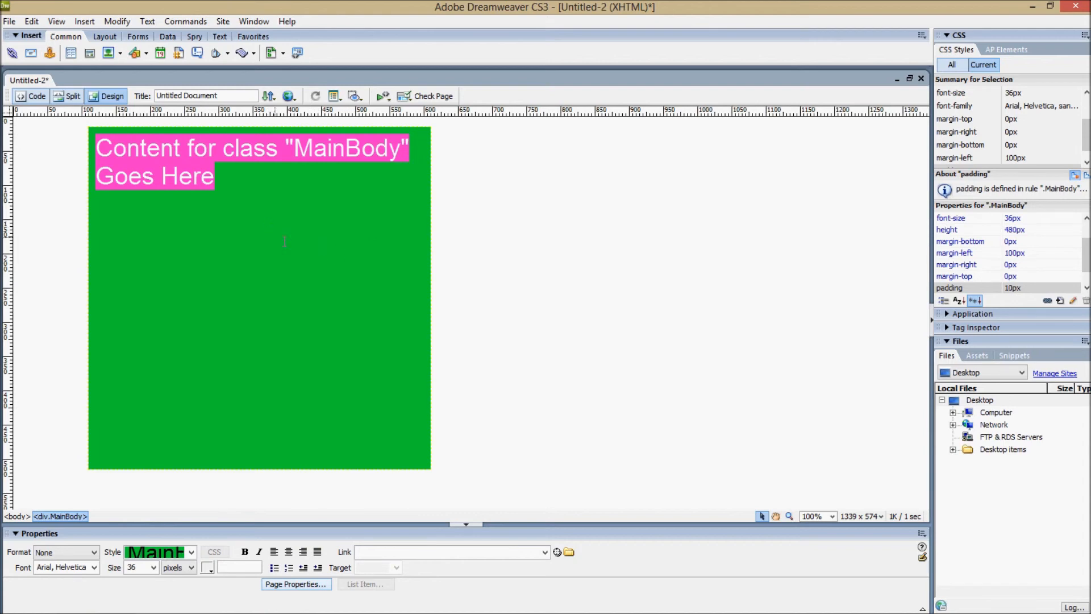
pyautogui.press('Delete')
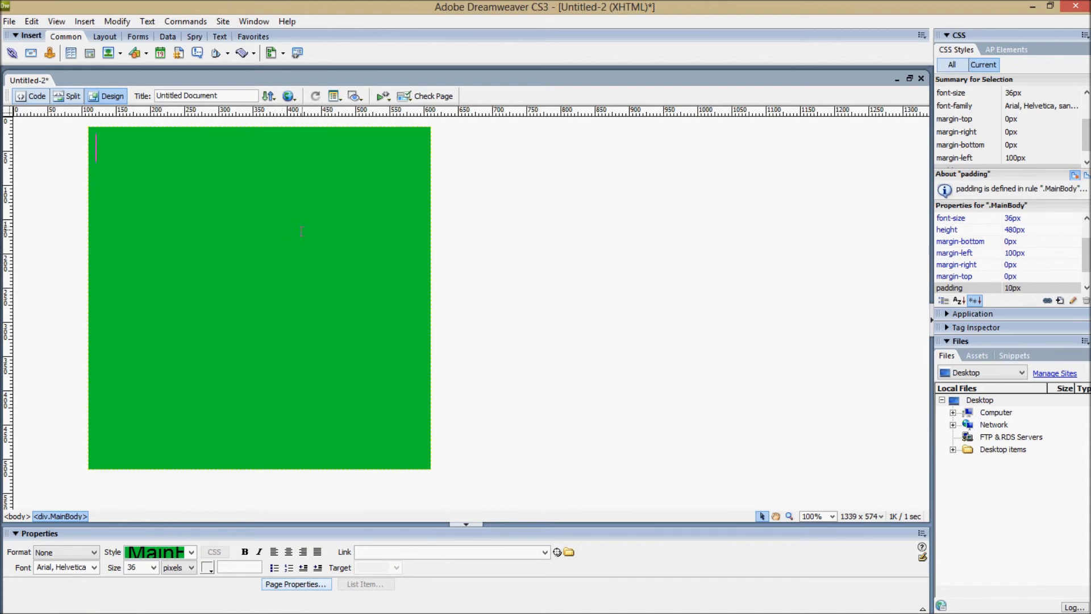
pyautogui.click(86, 21)
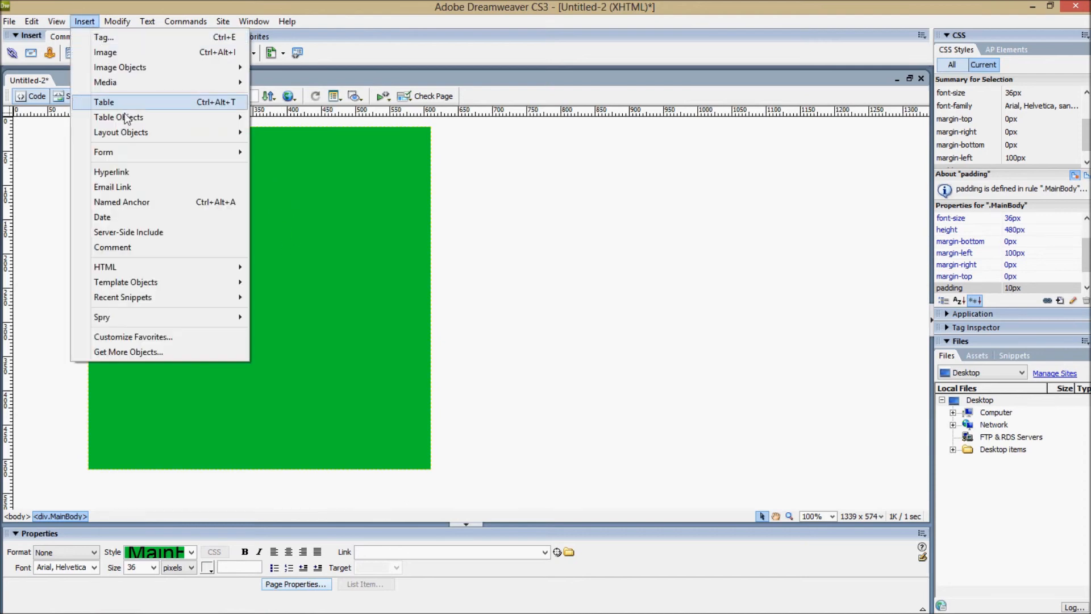
pyautogui.click(126, 101)
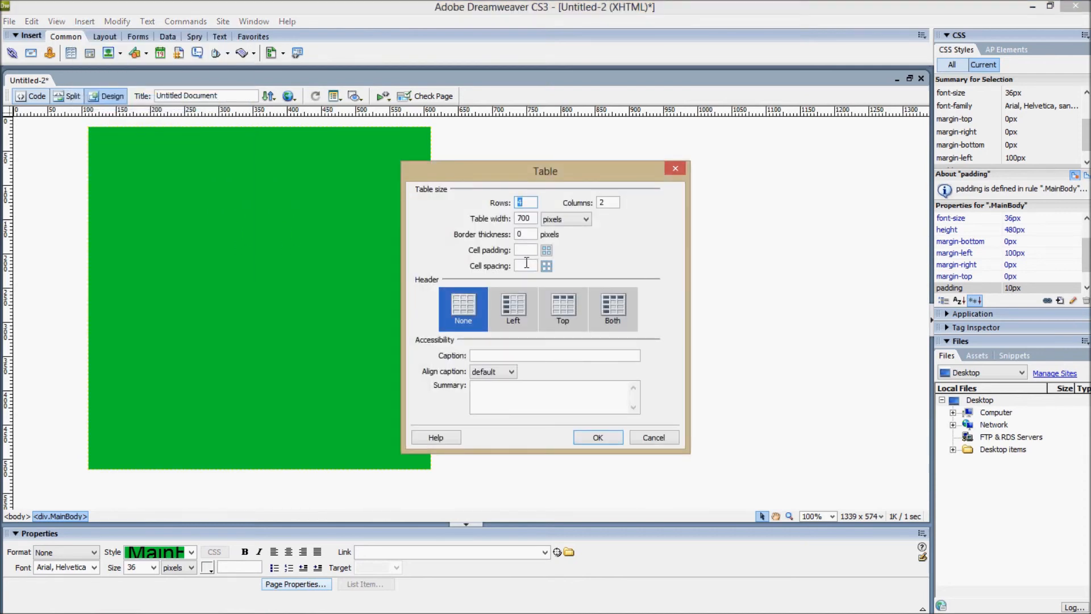
pyautogui.click(654, 437)
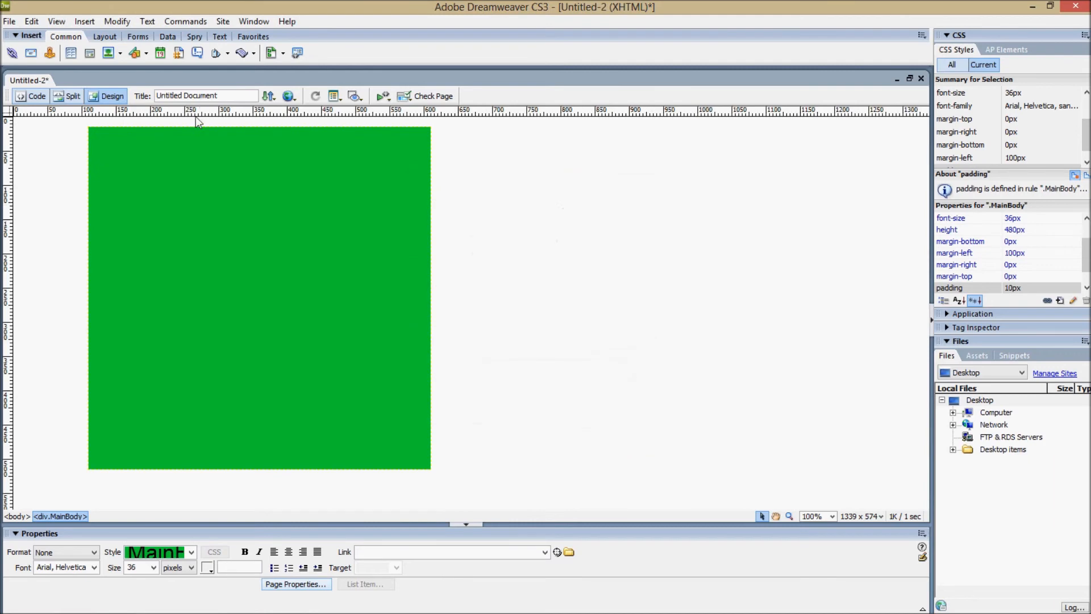
# - Start inserting a div with class InsideText inside MainBody and create the .InsideText class rule in this document only
pyautogui.click(89, 53)
pyautogui.click(452, 296)
pyautogui.write('InsideText')
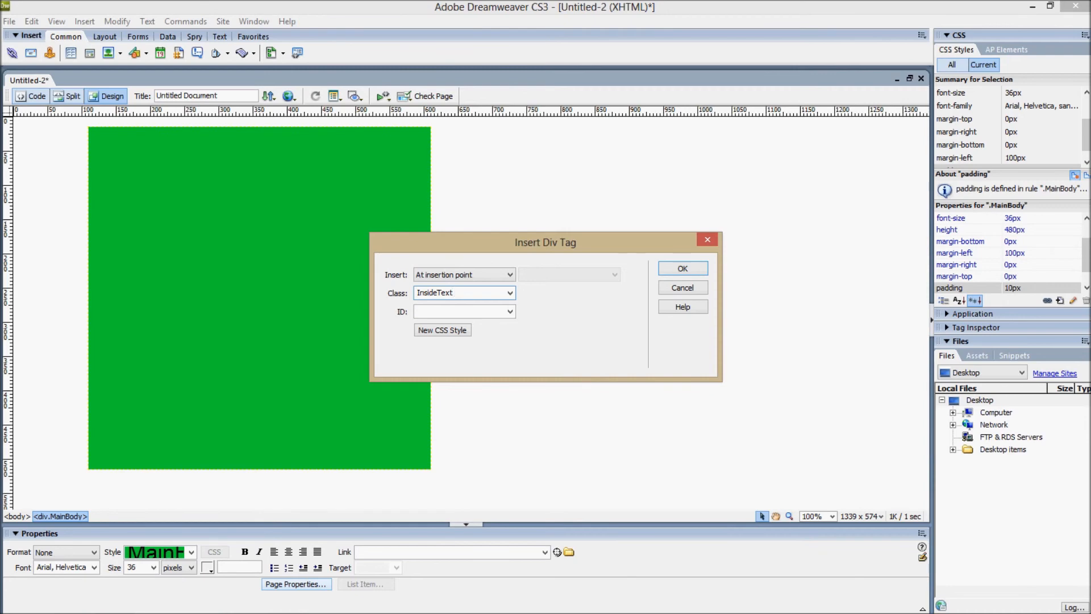
pyautogui.click(436, 333)
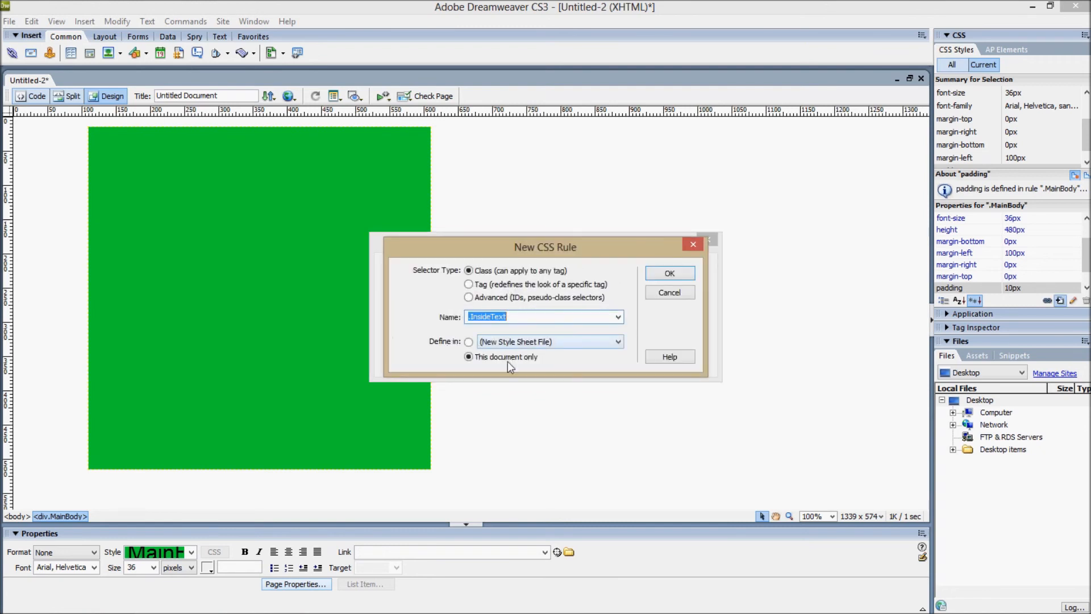
pyautogui.click(670, 274)
# - Set the .InsideText rule's box width to 400 pixels and height to 200 pixels
pyautogui.click(383, 235)
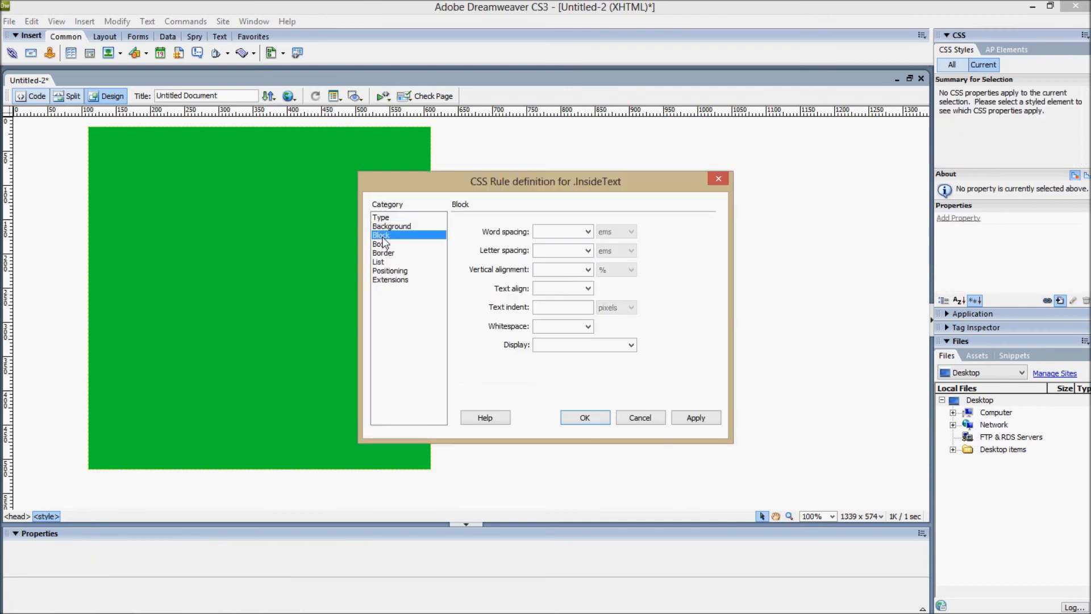
pyautogui.click(385, 227)
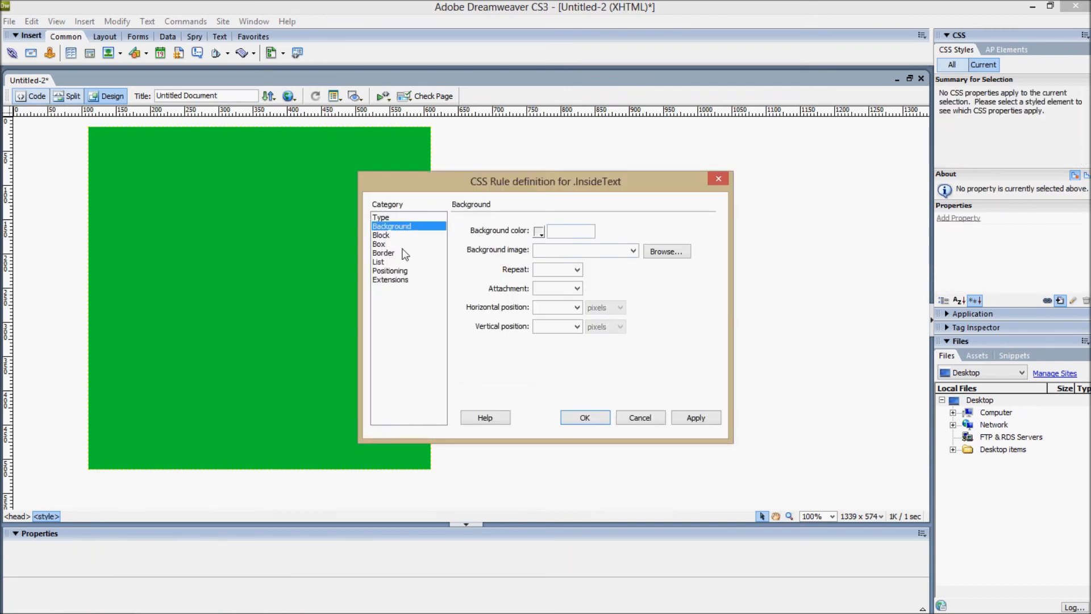
pyautogui.click(377, 245)
pyautogui.click(503, 232)
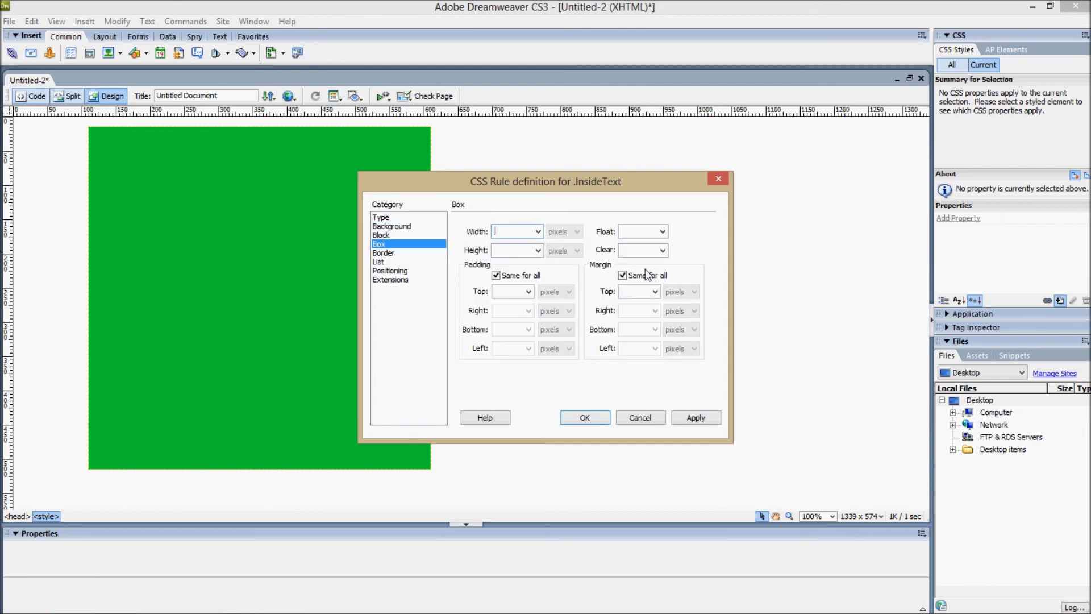
pyautogui.write('400')
pyautogui.click(523, 250)
pyautogui.write('200')
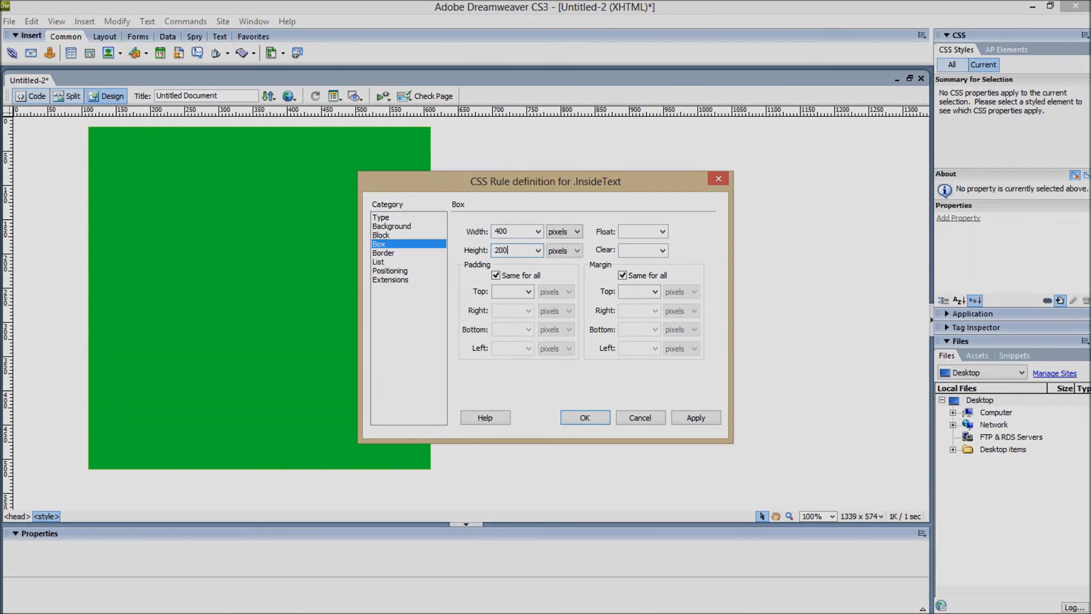